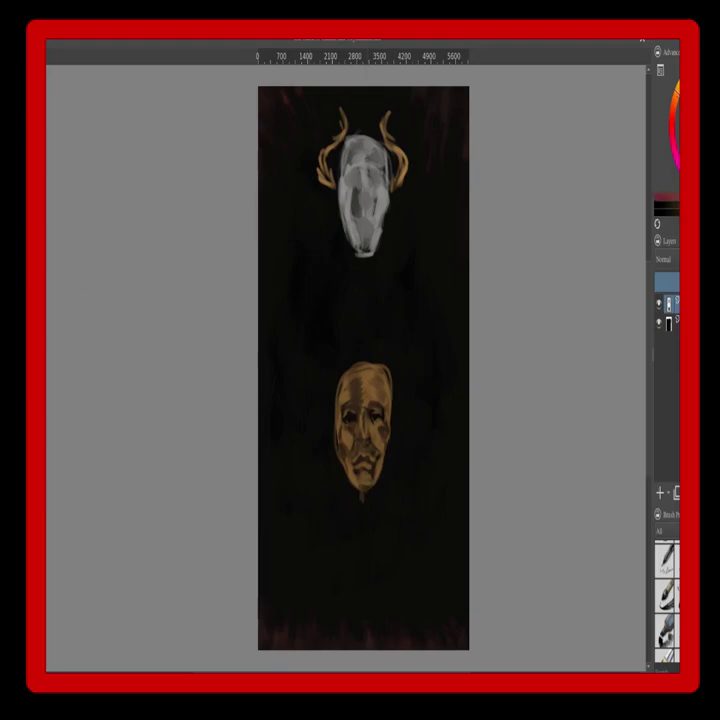
Paint bright highlights down the gold mask's forehead, nose and chin, and deepen the tones along its edge and cheek
left_click_drag(364, 378, 366, 402)
left_click_drag(373, 407, 379, 409)
left_click_drag(363, 474, 365, 486)
left_click(384, 384, "alt")
mouse_move(387, 378)
left_mouse_down()
mouse_move(382, 474)
mouse_move(367, 490)
left_mouse_up()
left_click(343, 416, "alt")
left_click_drag(342, 430, 350, 451)
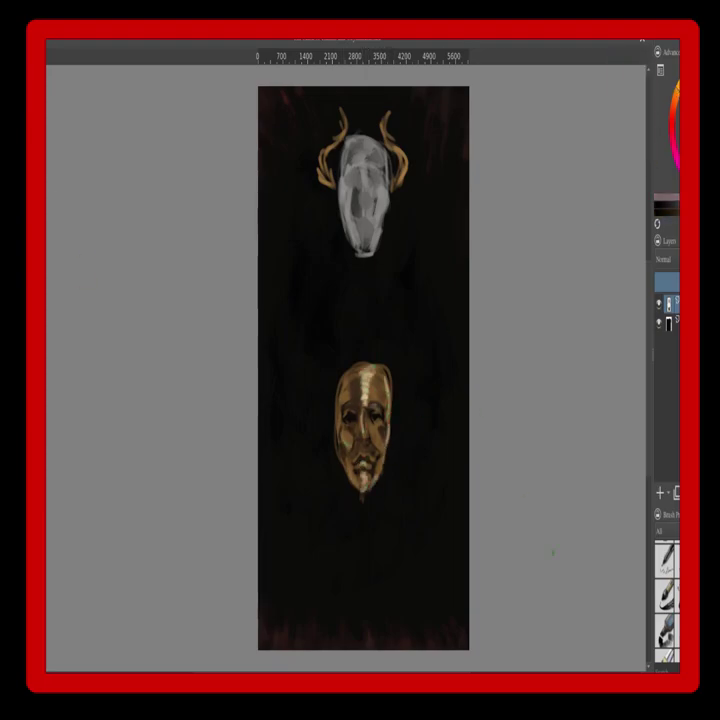
Block in the nose of the horned grey mask with grey tones sampled from the face
left_click(357, 191, "alt")
left_click_drag(356, 189, 356, 213)
mouse_move(357, 205)
left_mouse_down()
mouse_move(364, 190)
mouse_move(369, 207)
mouse_move(364, 189)
left_mouse_up()
left_click(678, 150)
left_click(352, 208, "alt")
left_click(365, 205, "alt")
Lighten the grey mask's forehead, cheek and chin, and shade beneath its nose and along its temple
mouse_move(355, 145)
left_mouse_down()
mouse_move(374, 160)
mouse_move(352, 212)
left_mouse_up()
left_click_drag(363, 239, 363, 255)
left_click(357, 212, "alt")
mouse_move(357, 205)
left_mouse_down()
mouse_move(356, 218)
mouse_move(373, 215)
left_mouse_up()
left_click_drag(382, 148, 383, 178)
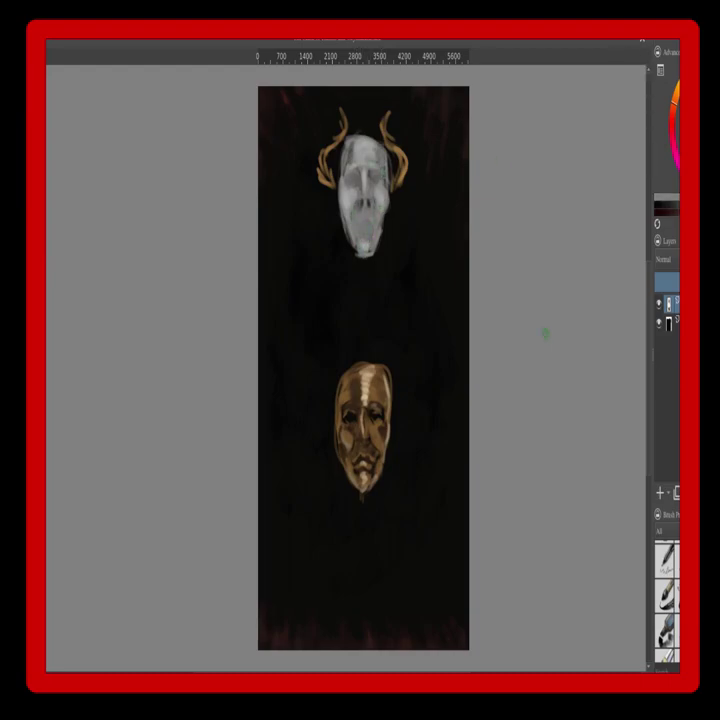
Move both masks lower on the canvas and paint pink lips on the grey mask
left_click_drag(417, 357, 410, 395)
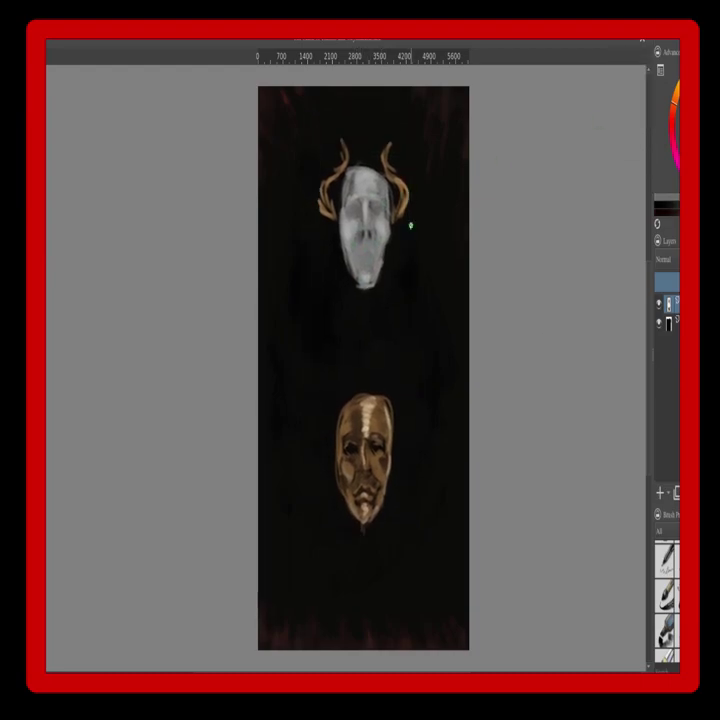
mouse_move(355, 254)
left_mouse_down()
mouse_move(371, 257)
mouse_move(369, 266)
left_mouse_up()
left_click(674, 121)
left_click(678, 135)
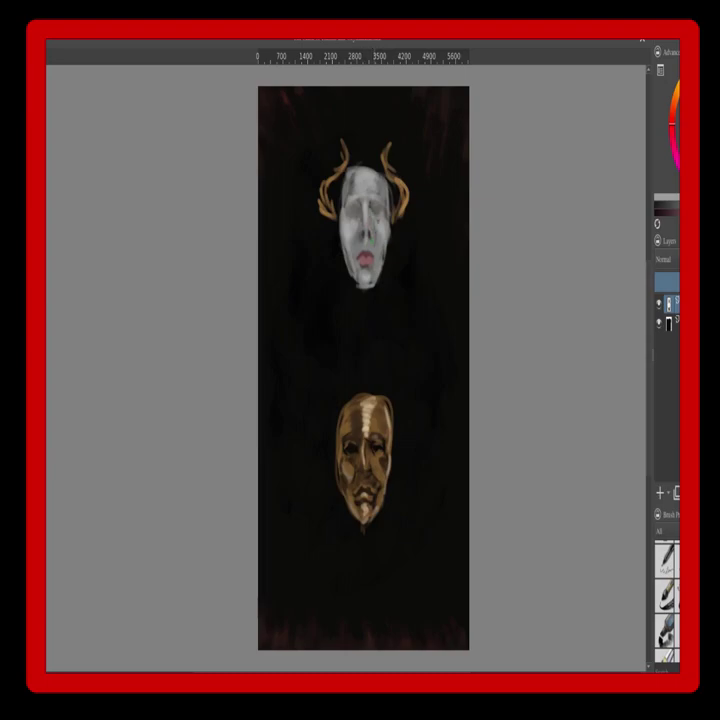
Add grey tonal strokes to the grey mask's forehead and lower cheek
left_click(677, 145)
left_click_drag(349, 173, 347, 191)
left_click_drag(343, 229, 349, 251)
Enlarge the painted masks with a free transform, stretching them upward and downward
key("ctrl+t")
left_click_drag(410, 137, 419, 96)
left_click_drag(432, 273, 426, 299)
Refine the gold mask's chin and cheek with brush strokes in sampled tones
key("b")
mouse_move(374, 486)
left_mouse_down()
mouse_move(368, 507)
mouse_move(374, 477)
mouse_move(370, 496)
left_mouse_up()
left_click(384, 480, "ctrl")
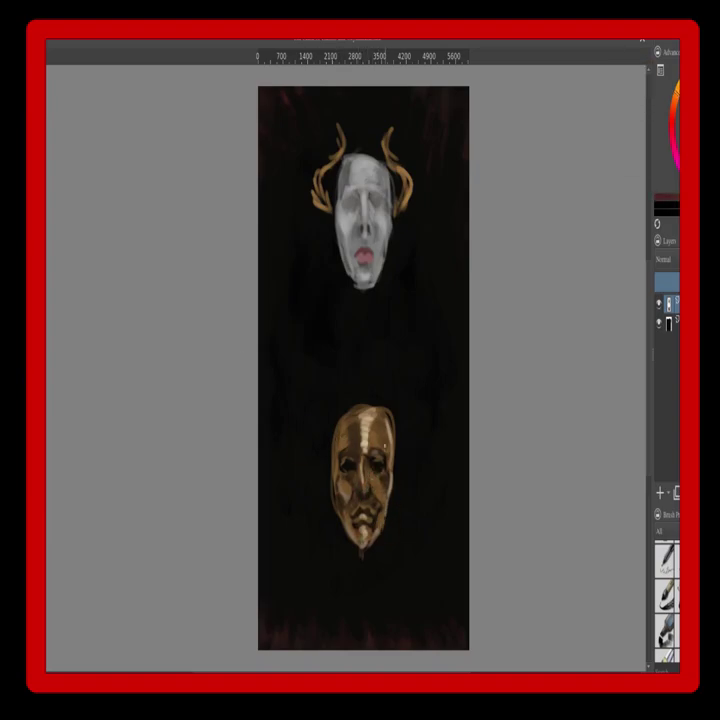
left_click(698, 132)
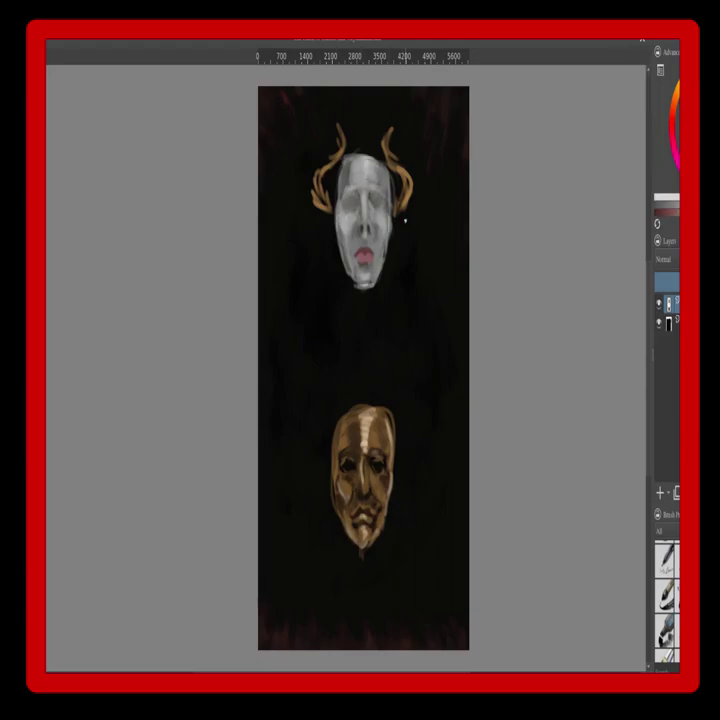
Repaint the grey mask's lips in deep red with lighter pink highlights on the lower lip
scroll(382, 145, "up", 3)
left_click(322, 459, "ctrl")
left_click(698, 132)
left_click_drag(328, 452, 341, 463)
left_click_drag(344, 458, 360, 465)
mouse_move(312, 461)
left_mouse_down()
mouse_move(321, 477)
mouse_move(342, 482)
mouse_move(354, 480)
mouse_move(348, 465)
left_mouse_up()
left_click(331, 472, "ctrl")
left_click(698, 132)
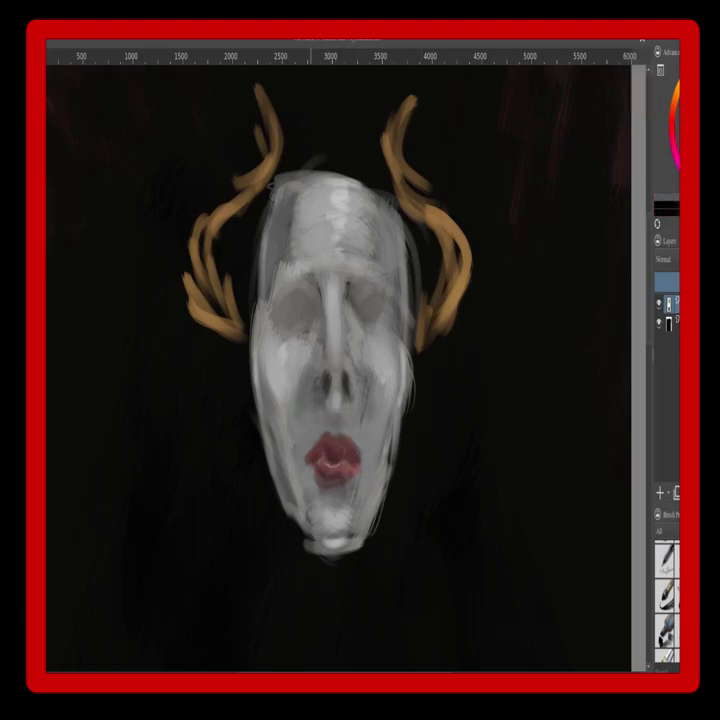
Deepen the shading beside the grey mask's nose, in its nostrils and below them, and around the chin
left_click(375, 115, "ctrl")
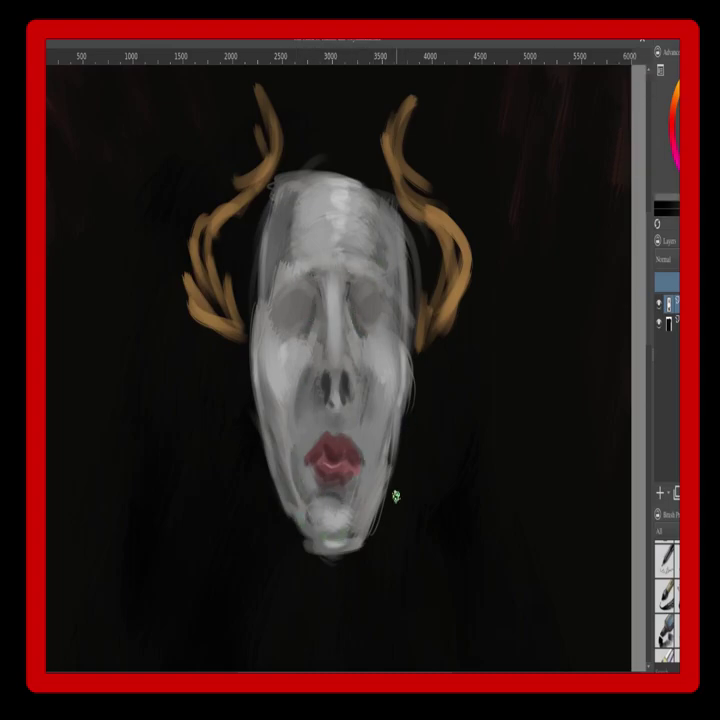
left_click(358, 495, "ctrl")
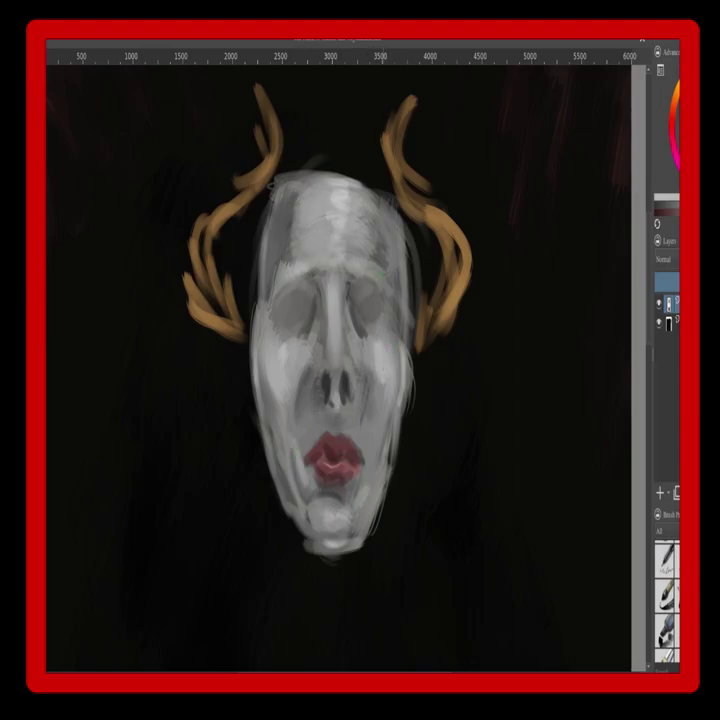
left_click(323, 388, "ctrl")
mouse_move(339, 432)
left_mouse_down()
mouse_move(336, 378)
mouse_move(353, 400)
left_mouse_up()
Paint dark, rounded eye holes in both sockets of the grey mask
left_click_drag(286, 298, 306, 317)
left_click_drag(362, 298, 382, 318)
left_click_drag(288, 306, 311, 317)
mouse_move(362, 300)
left_mouse_down()
mouse_move(378, 321)
mouse_move(371, 328)
mouse_move(385, 320)
left_mouse_up()
left_click(380, 334, "ctrl")
left_click_drag(364, 293, 384, 302)
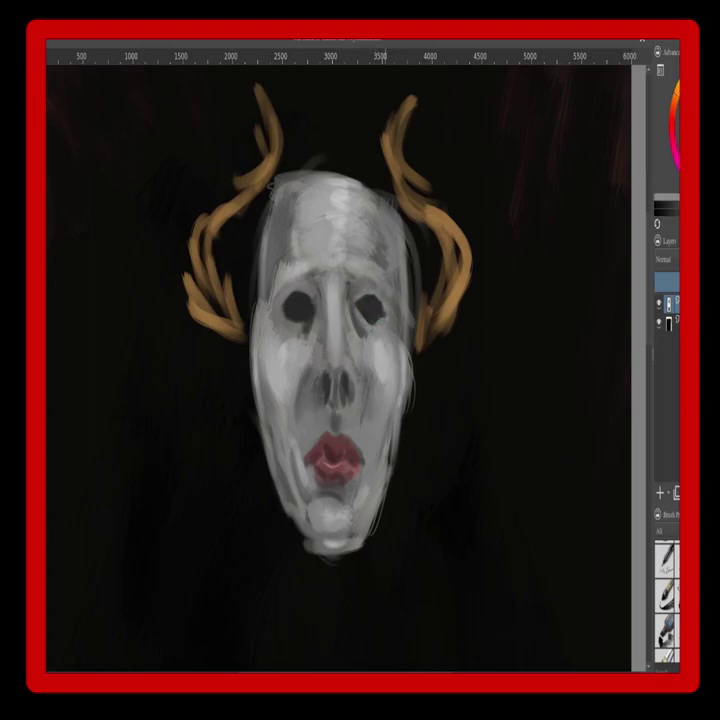
Reshape the edges of the grey mask's eye holes with dark and light grey strokes
left_click_drag(295, 292, 314, 303)
left_click(366, 310, "ctrl")
left_click_drag(368, 308, 362, 318)
left_click(368, 329, "ctrl")
left_click(330, 306, "ctrl")
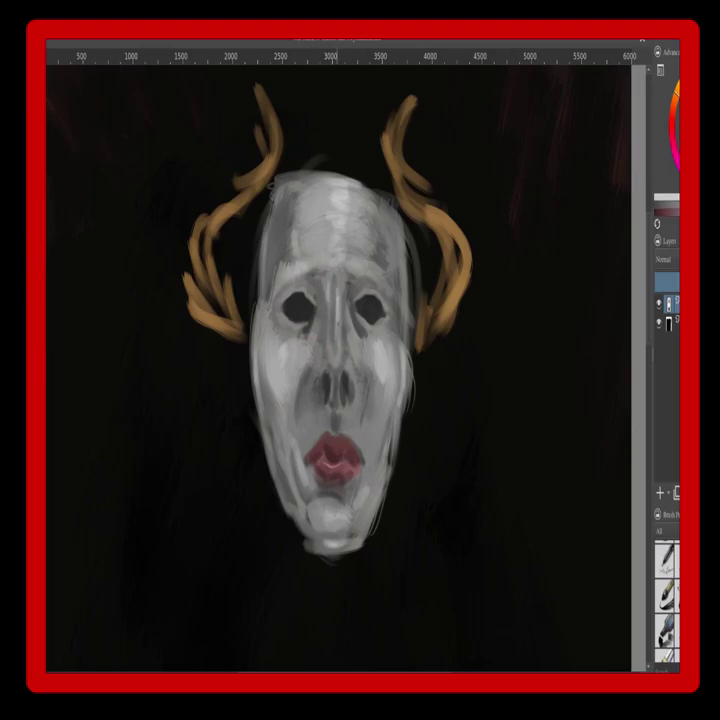
Define the grey mask's nose tip and refine the lips with sampled red tones
key("ctrl+minus")
key("ctrl+minus")
key("ctrl+plus")
key("ctrl+plus")
key("ctrl+plus")
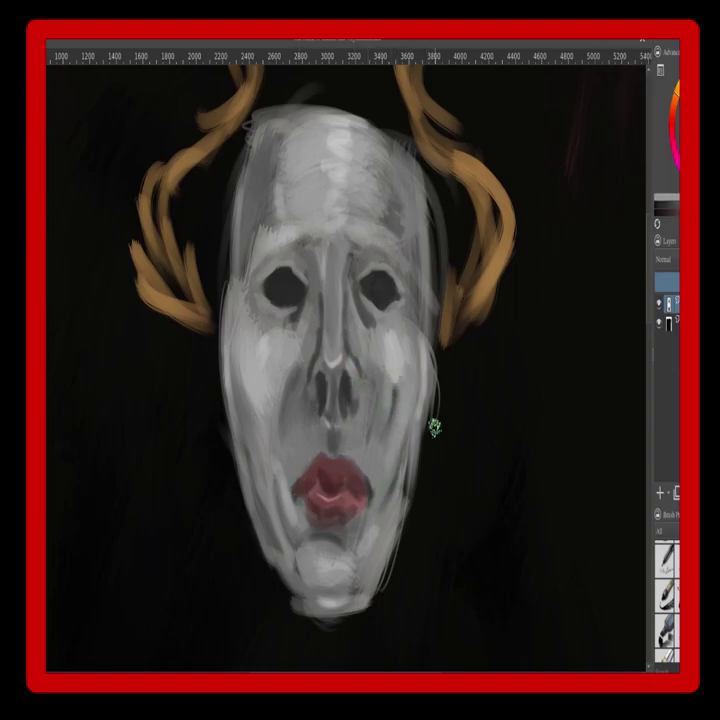
left_click(338, 482, "ctrl")
left_click(318, 483, "ctrl")
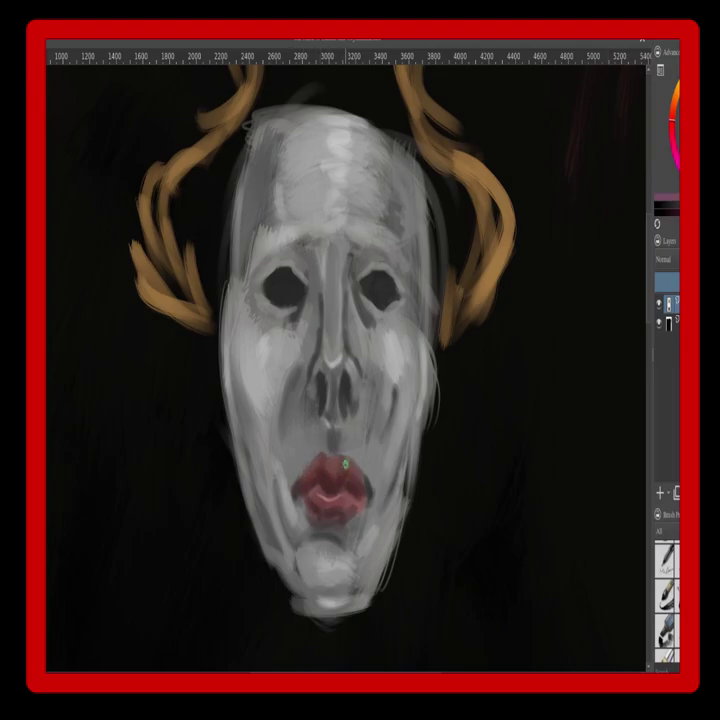
left_click(338, 468, "ctrl")
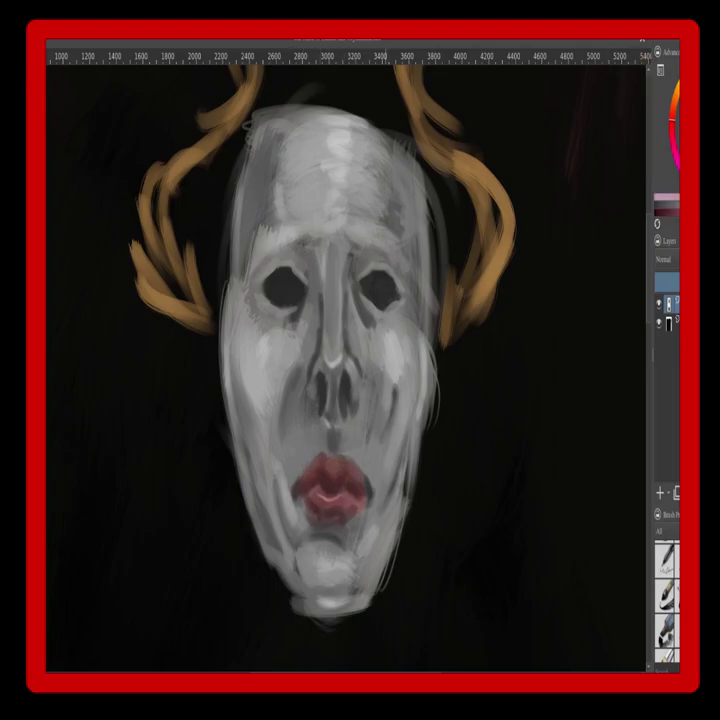
Shade the grey mask's cheeks and jaw, and model its chin with sampled greys
left_click(422, 468, "alt")
mouse_move(234, 340)
left_mouse_down()
mouse_move(238, 388)
mouse_move(264, 485)
left_mouse_up()
left_click_drag(412, 440, 393, 528)
mouse_move(322, 592)
left_mouse_down()
mouse_move(348, 599)
mouse_move(322, 590)
left_mouse_up()
left_click(340, 570, "alt")
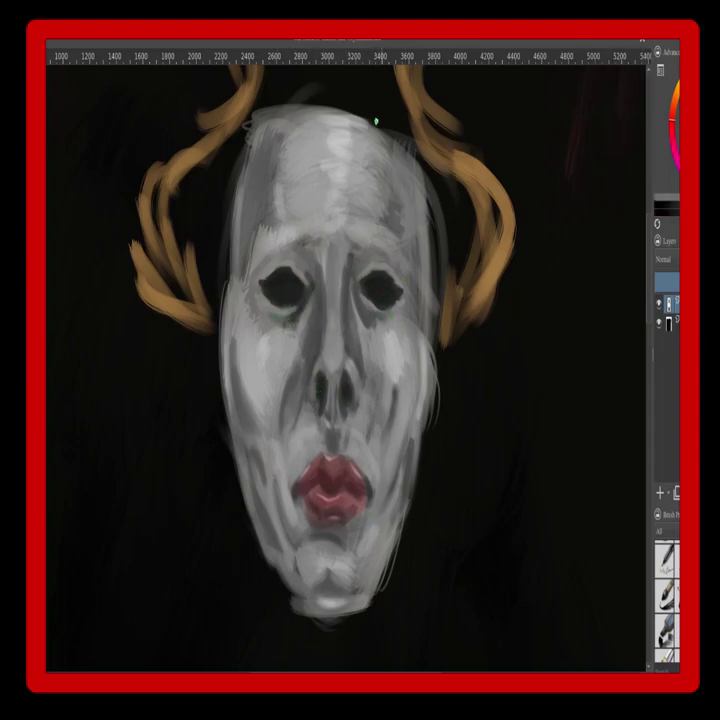
Sharpen the eye sockets, brow creases, mouth line and nostrils of the grey mask with sampled tones
left_click(378, 300, "ctrl")
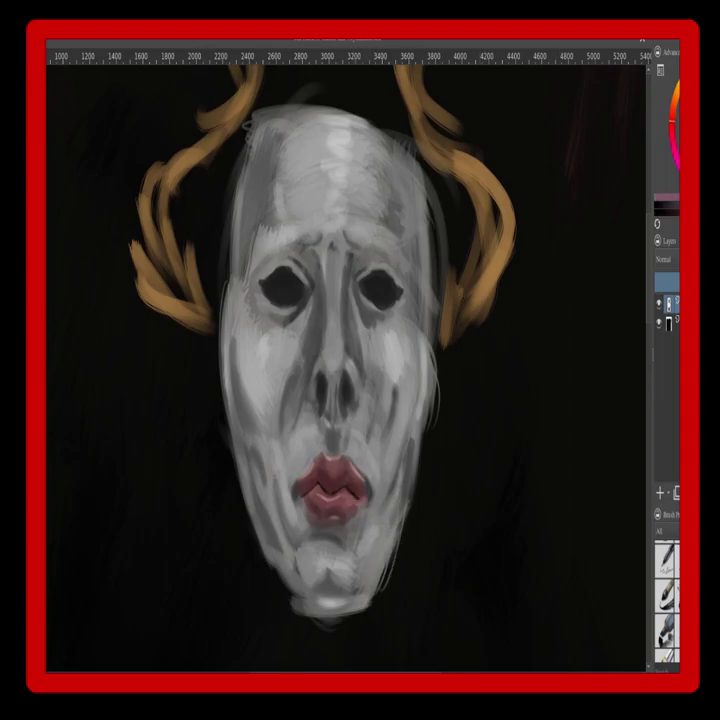
left_click(296, 484, "ctrl")
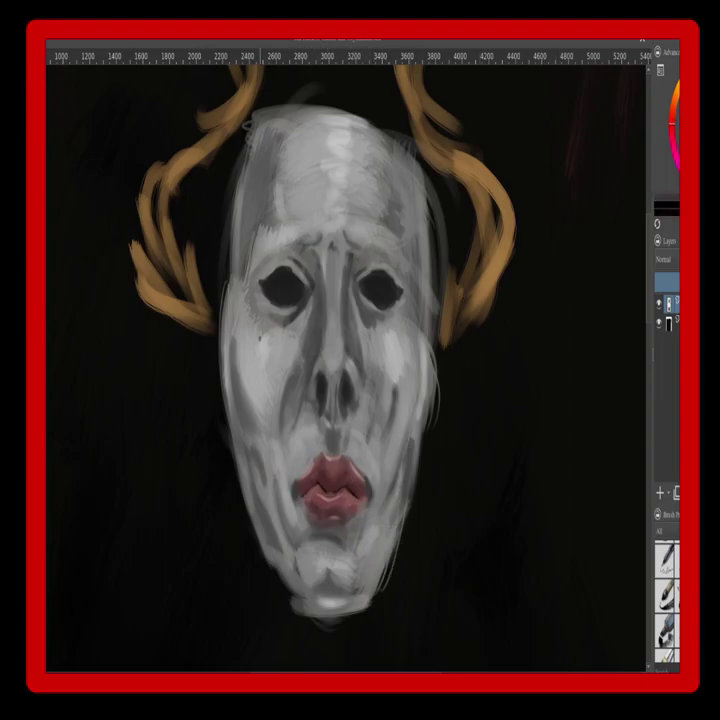
left_click(290, 491, "ctrl")
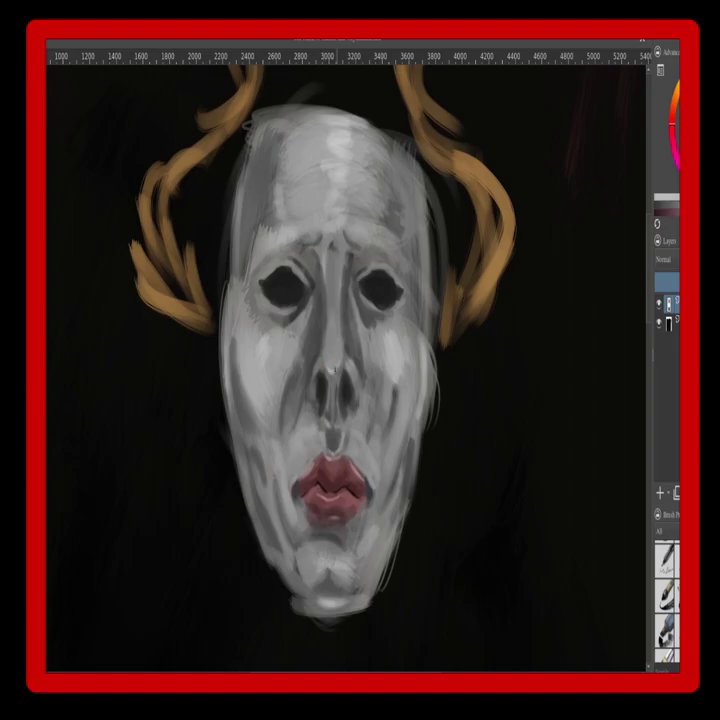
left_click(346, 397, "ctrl")
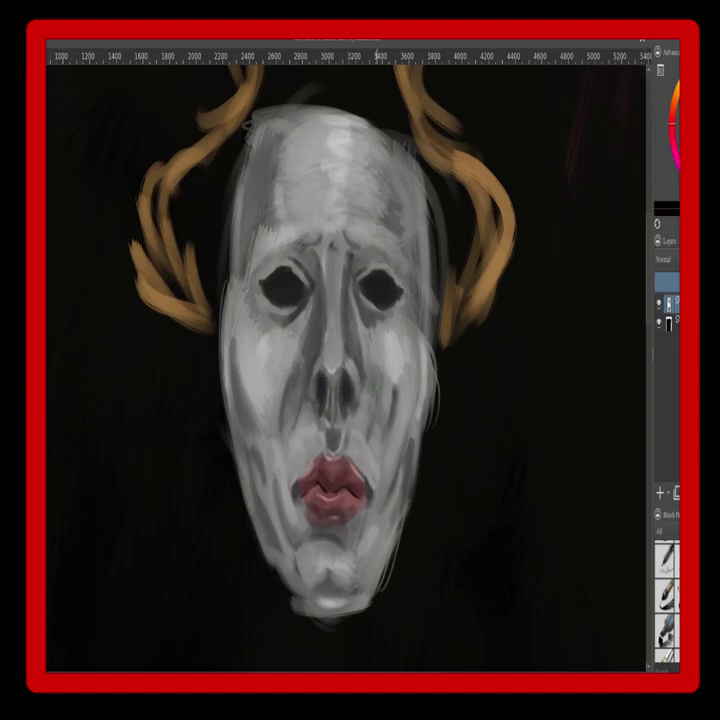
left_click(376, 388, "ctrl")
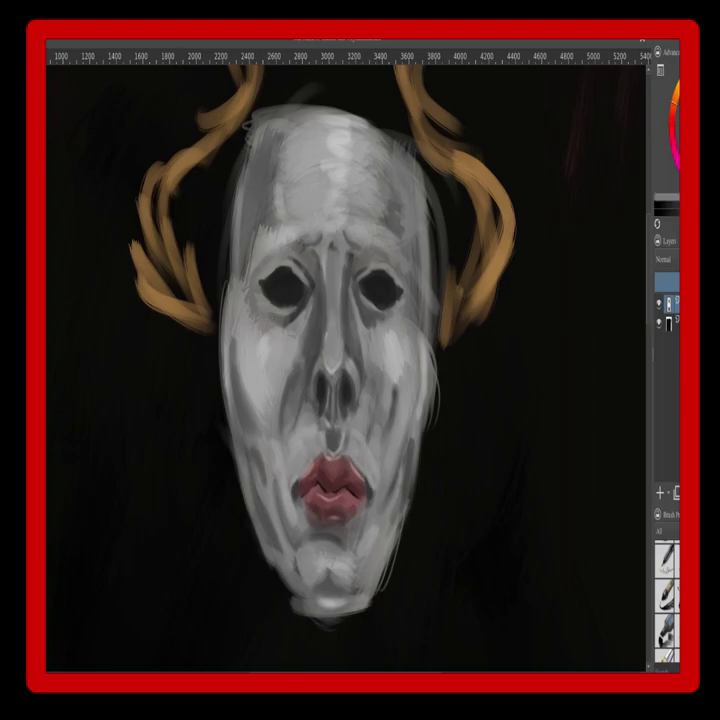
Paint over the dark patches at the sides of the grey mask's forehead with lighter grey
left_click(56, 140, "ctrl")
mouse_move(276, 142)
left_mouse_down()
mouse_move(281, 185)
mouse_move(262, 196)
mouse_move(257, 240)
left_mouse_up()
left_click_drag(393, 162, 412, 242)
mouse_move(422, 302)
left_mouse_down()
mouse_move(412, 366)
mouse_move(418, 244)
left_mouse_up()
left_click(406, 342, "ctrl")
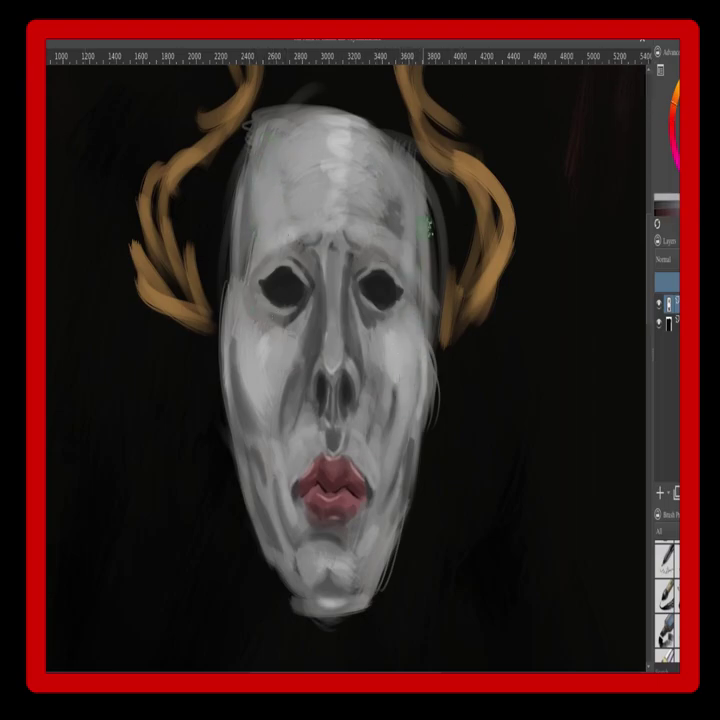
scroll(346, 368, "down", 3)
left_click(641, 40)
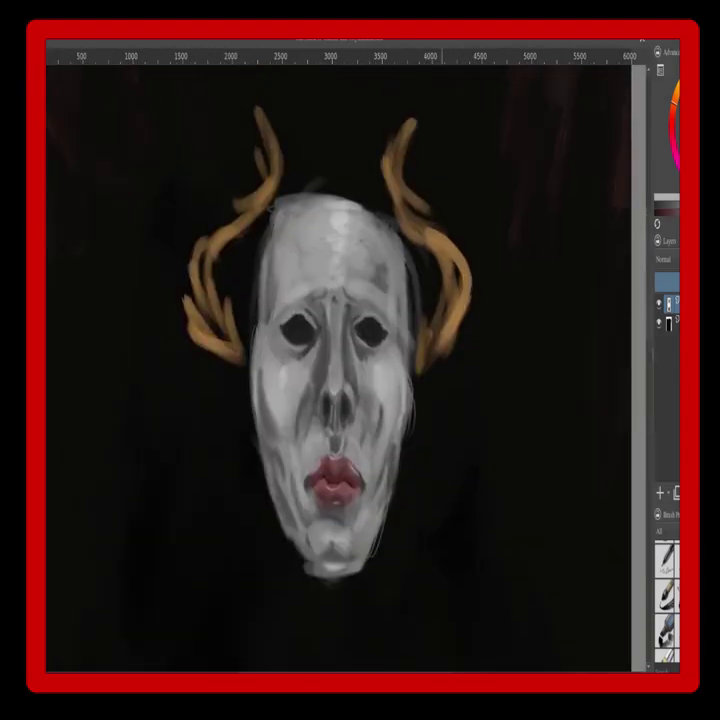
Paint sampled ochre over both horns and trim the outer edge of the left horn
left_click(224, 348, "ctrl")
mouse_move(225, 342)
left_mouse_down()
mouse_move(241, 362)
mouse_move(205, 250)
left_mouse_up()
left_click_drag(244, 226, 272, 148)
mouse_move(408, 106)
left_mouse_down()
mouse_move(399, 188)
mouse_move(424, 236)
left_mouse_up()
key("slash")
left_click_drag(186, 296, 206, 348)
mouse_move(188, 322)
left_mouse_down()
mouse_move(214, 354)
mouse_move(197, 343)
left_mouse_up()
key("slash")
Fill and thicken the left horn with ochre strokes from its base to its tip
left_click_drag(208, 292, 234, 362)
left_click_drag(459, 262, 454, 295)
mouse_move(214, 260)
left_mouse_down()
mouse_move(223, 325)
mouse_move(240, 236)
mouse_move(284, 154)
left_mouse_up()
left_click_drag(259, 112, 273, 146)
mouse_move(272, 154)
left_mouse_down()
mouse_move(257, 190)
mouse_move(221, 229)
left_mouse_up()
Erase the right horn's tip into a taper and thicken its curve with short, jagged ochre strokes
key("/")
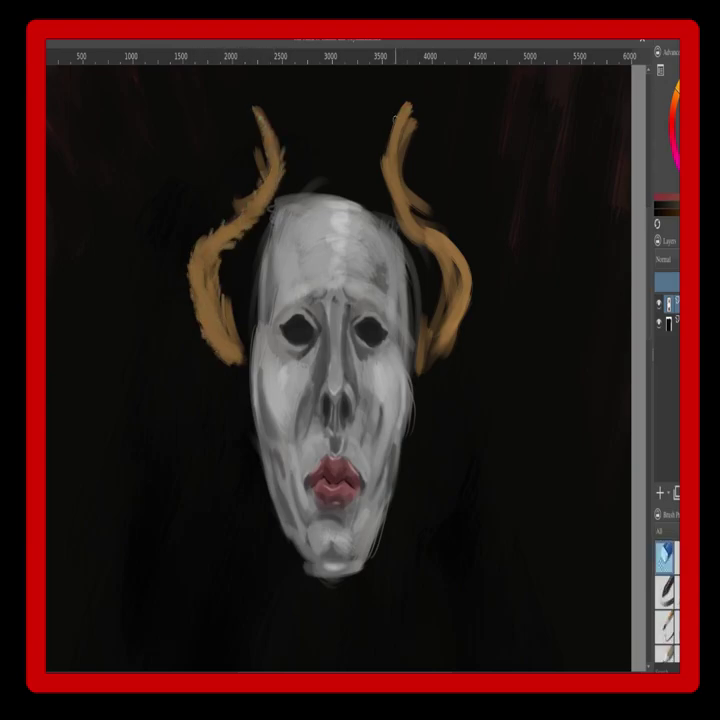
key("/")
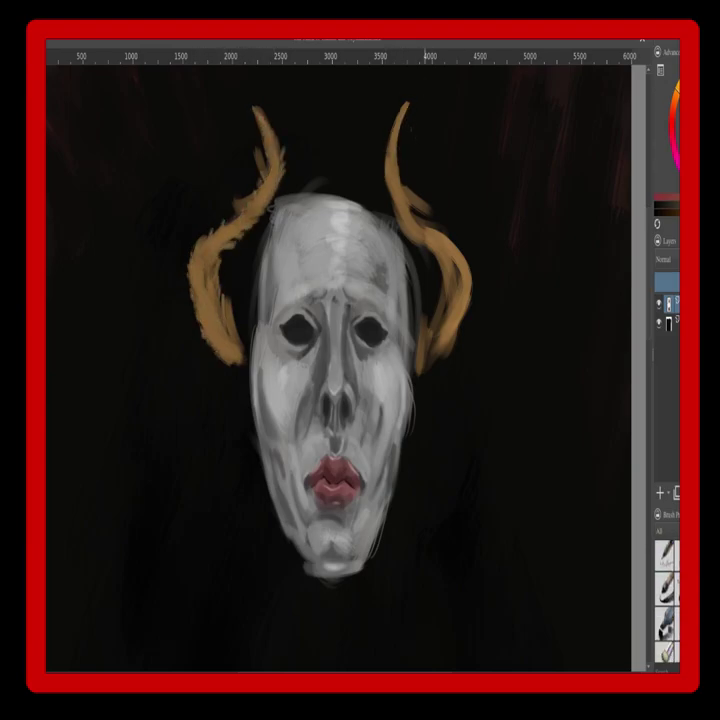
left_click_drag(387, 148, 395, 210)
mouse_move(402, 128)
left_mouse_down()
mouse_move(400, 170)
mouse_move(443, 227)
mouse_move(468, 318)
left_mouse_up()
left_click_drag(392, 215, 457, 280)
Erase the stray strokes around the grey mask's outline and add darker brown shading along the horns
key("/")
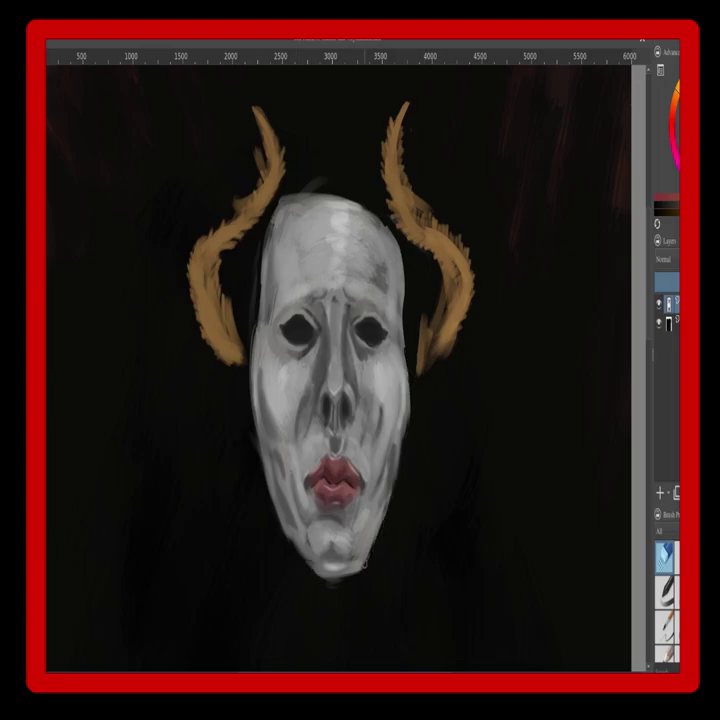
key("/")
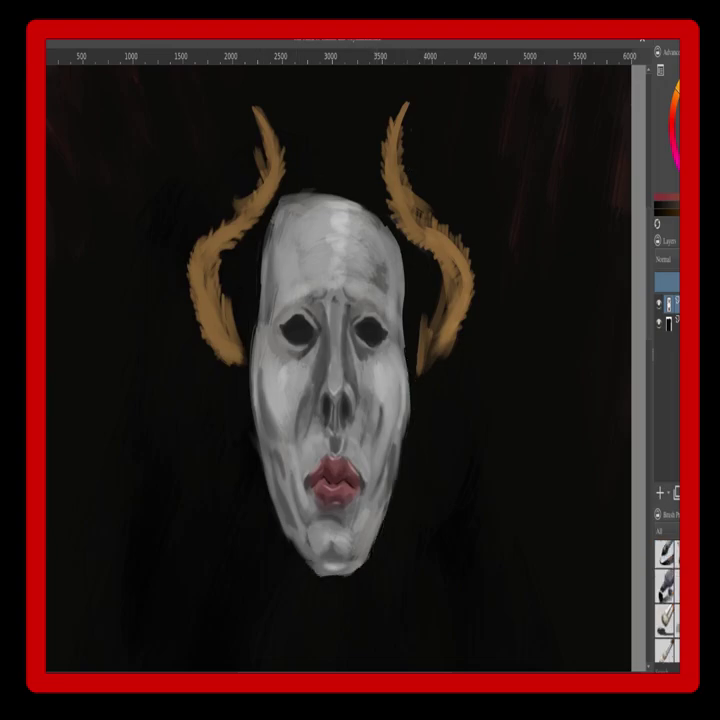
left_click(678, 140)
left_click_drag(203, 284, 226, 344)
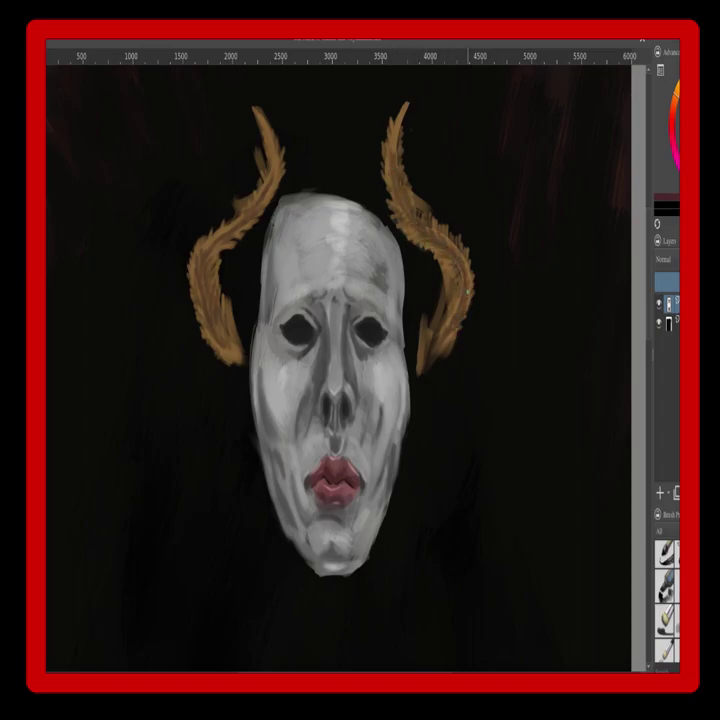
Paint short, light golden, fur-like highlights along the edges of both horns
left_click(467, 291, "ctrl")
mouse_move(404, 110)
left_mouse_down()
mouse_move(389, 162)
mouse_move(391, 213)
mouse_move(444, 258)
left_mouse_up()
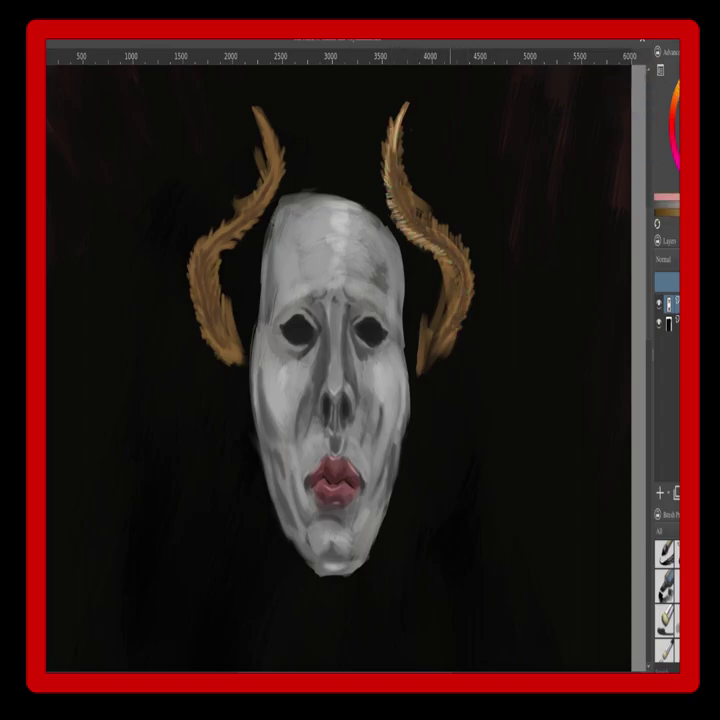
mouse_move(399, 137)
left_mouse_down()
mouse_move(413, 208)
mouse_move(448, 236)
mouse_move(468, 312)
mouse_move(455, 338)
left_mouse_up()
left_click_drag(268, 139, 259, 124)
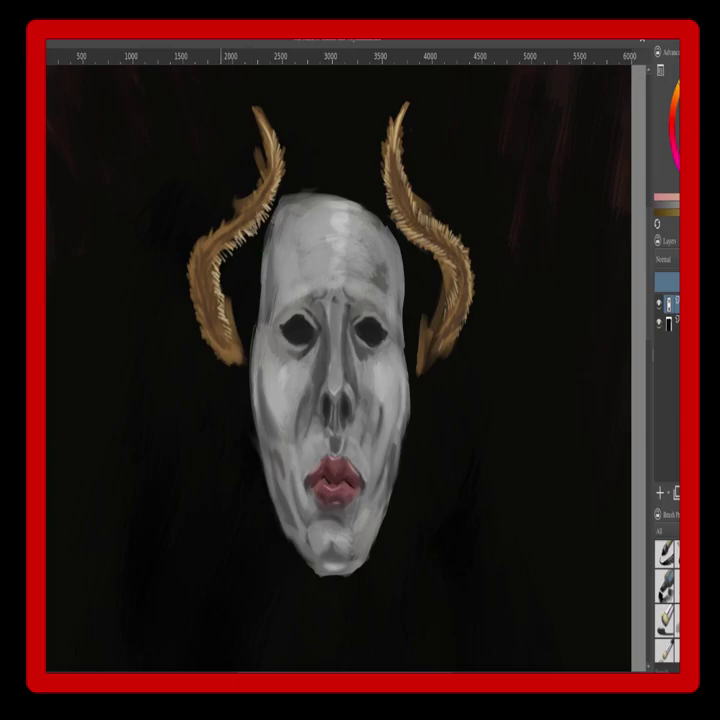
left_click(362, 331)
left_click(604, 115, "ctrl")
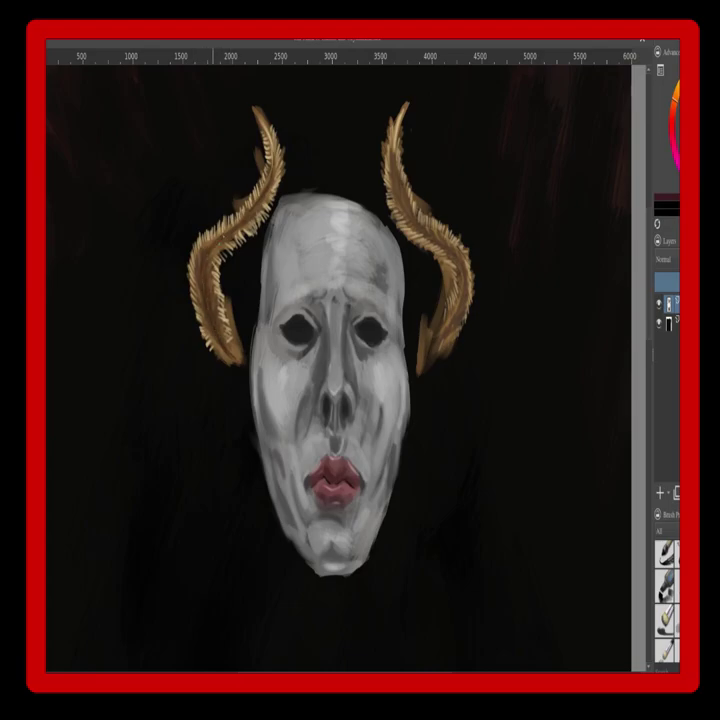
Erase the rough edges around the grey mask's crown and temples and at the right horn's base
key("e")
left_click_drag(289, 196, 265, 235)
left_click_drag(404, 294, 394, 237)
left_click_drag(319, 186, 270, 230)
mouse_move(422, 347)
left_mouse_down()
mouse_move(428, 308)
mouse_move(438, 310)
left_mouse_up()
Erase the stray paint around the left horn's tip and curve and at both horn bases
left_click_drag(257, 108, 270, 123)
left_click_drag(235, 209, 246, 194)
left_click_drag(258, 149, 261, 174)
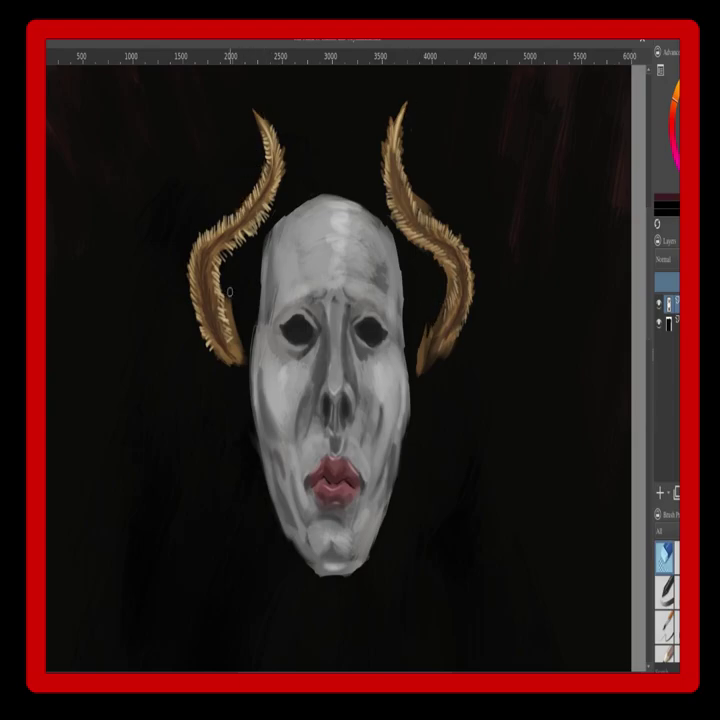
left_click_drag(232, 298, 239, 342)
mouse_move(421, 367)
left_mouse_down()
mouse_move(431, 326)
mouse_move(432, 338)
left_mouse_up()
Clean up the sides of the grey mask's face with the eraser and return to the brush
left_click_drag(403, 265, 405, 356)
left_click_drag(260, 315, 251, 386)
left_click_drag(258, 443, 267, 482)
left_click_drag(650, 321, 650, 324)
key("slash")
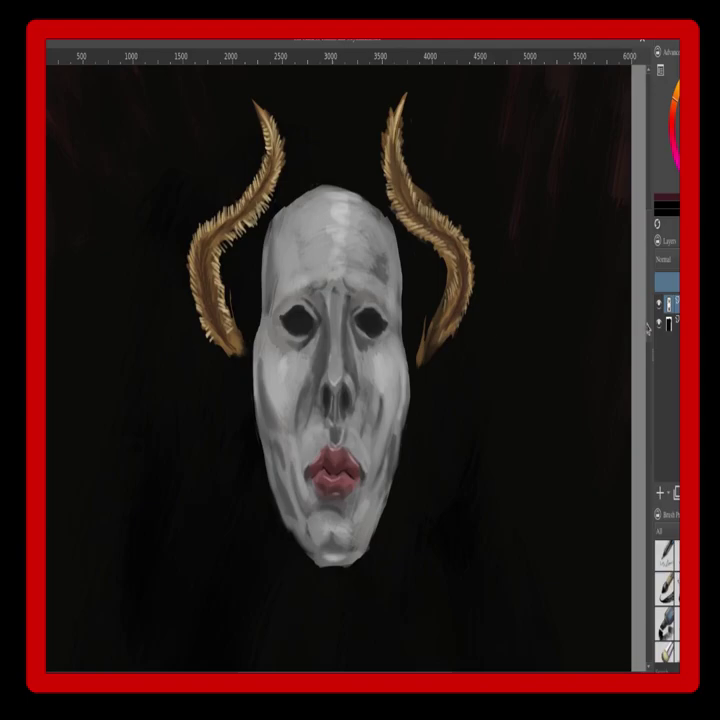
scroll(340, 360, "down", 5)
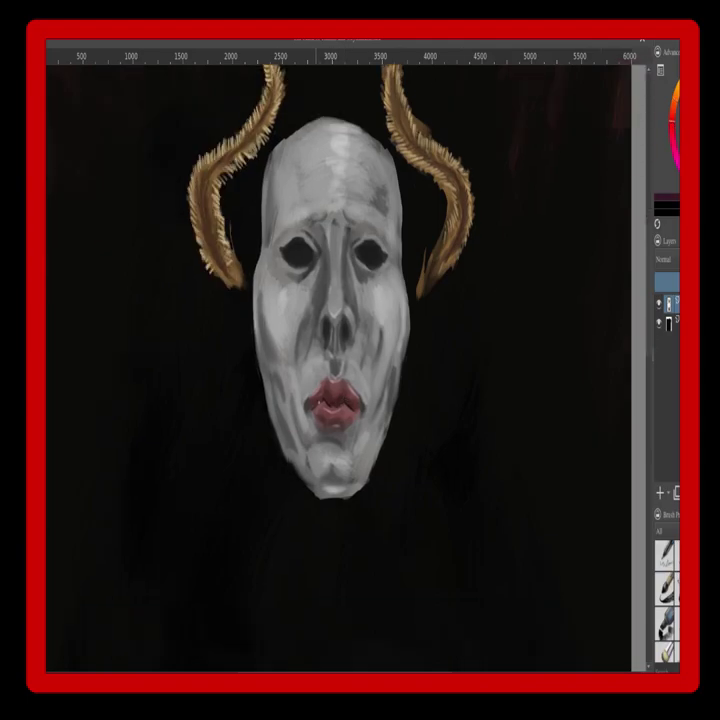
key("ctrl+minus")
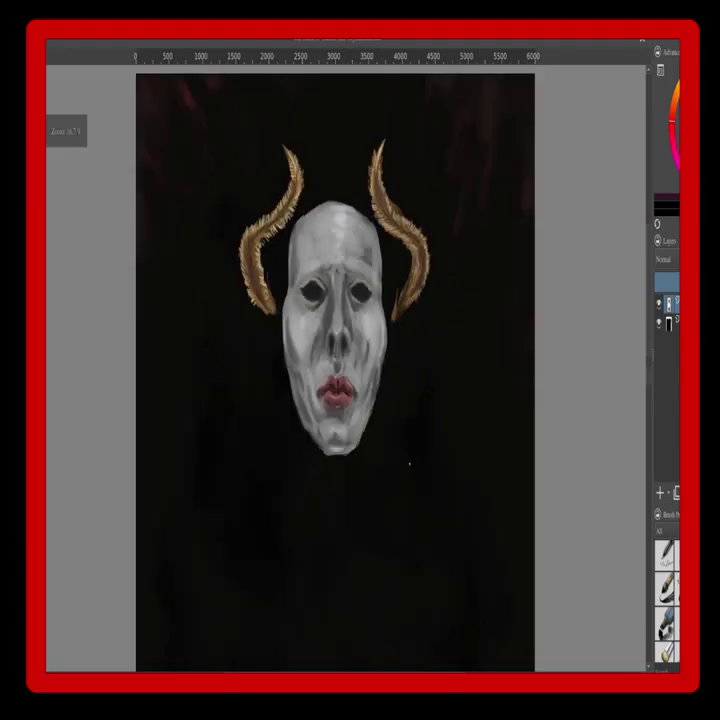
key("ctrl+plus")
key("ctrl+plus")
key("ctrl+plus")
scroll(338, 412, "down", 6)
scroll(339, 265, "up", 2)
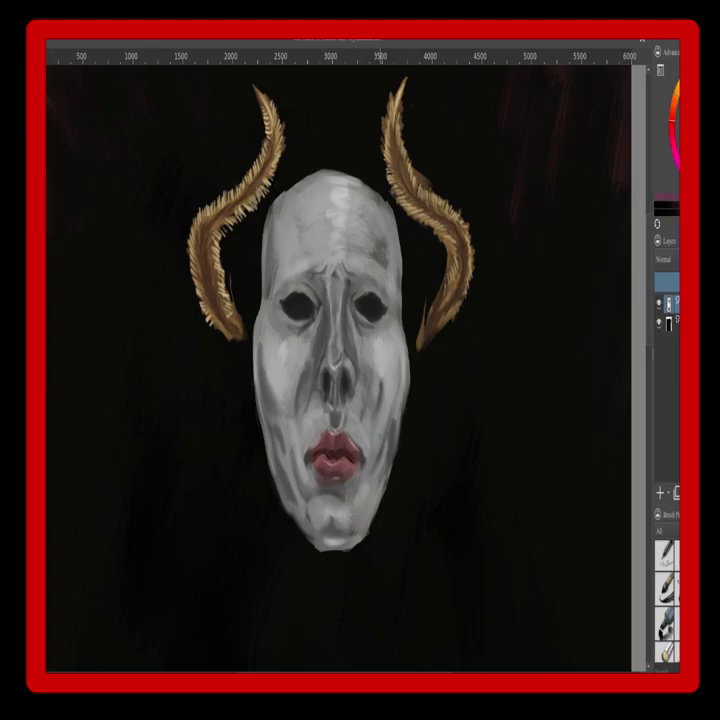
Touch up the shading and contour of the grey mask's red lips with sampled colours
left_click(315, 454, "alt")
left_click_drag(308, 457, 315, 454)
left_click(155, 282, "alt")
left_click(475, 400, "alt")
left_click(376, 440, "alt")
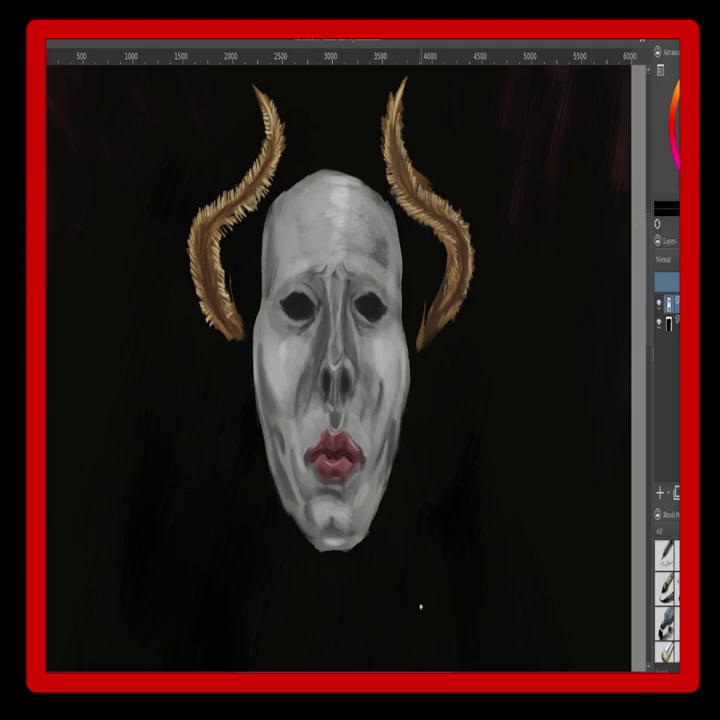
Trim the inner edge of the left horn and the stray paint beside the right horn with the eraser
key("slash")
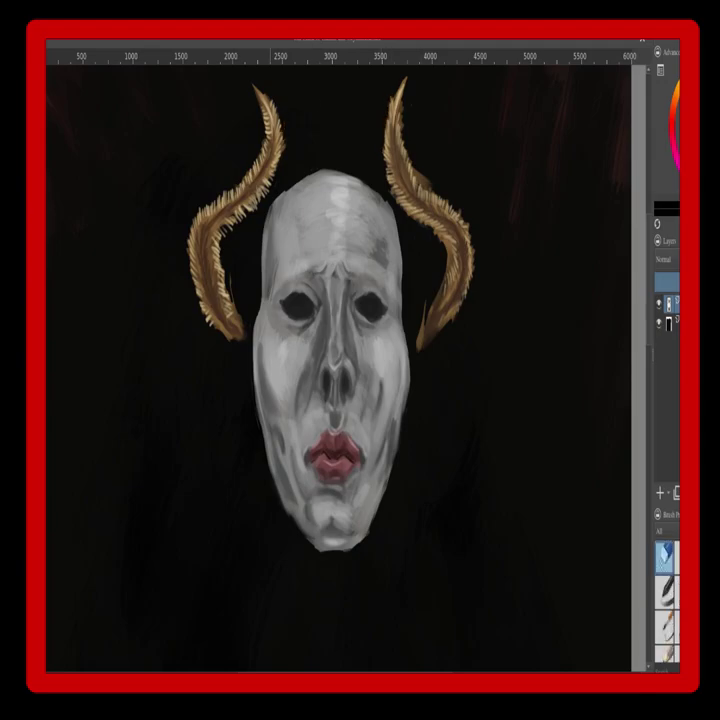
key("slash")
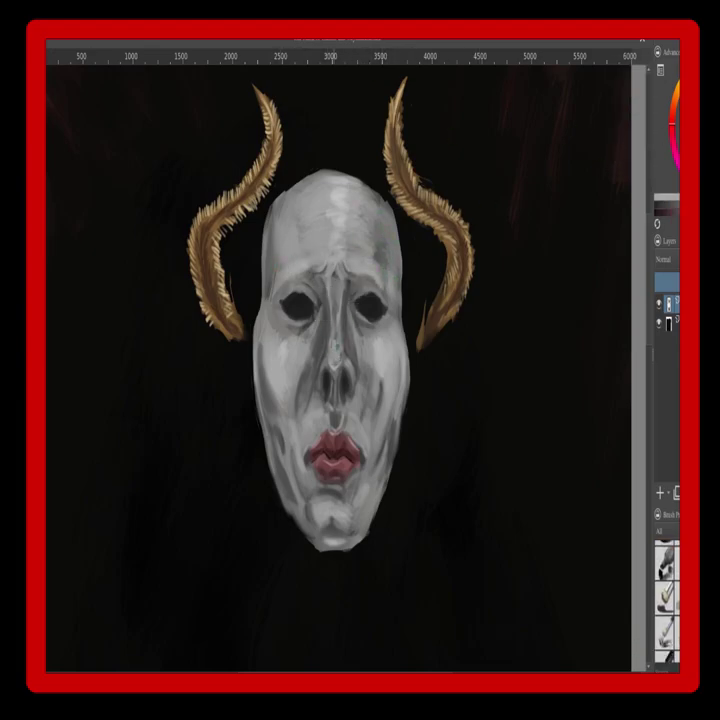
left_click(474, 409, "ctrl")
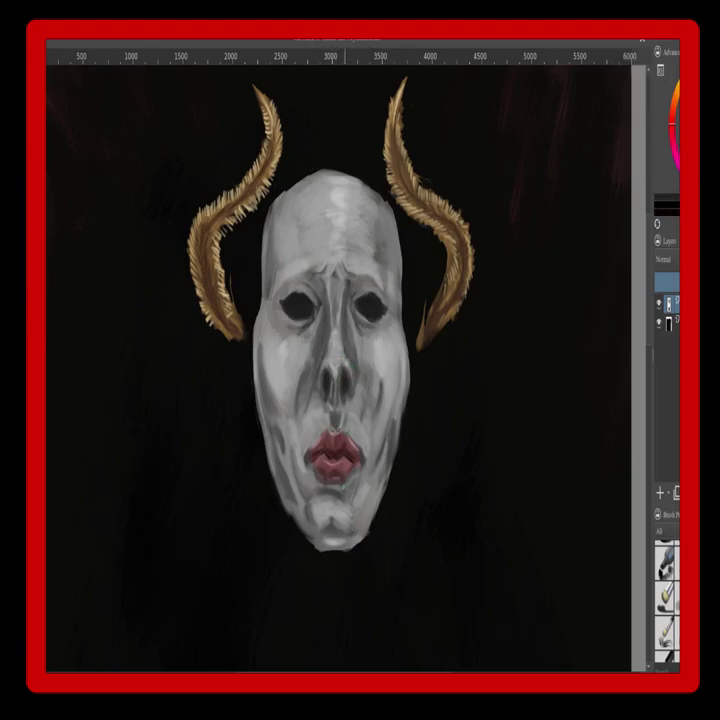
Darken the eye hollows of the bronze mask with near-black brown strokes and touch up its right cheek
key("minus")
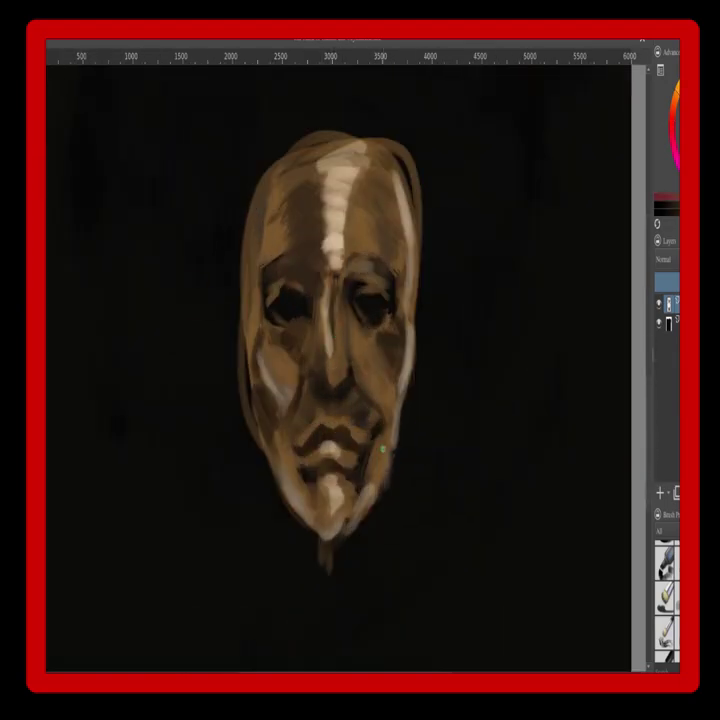
left_click_drag(402, 336, 393, 336)
left_click(286, 294, "alt")
left_click_drag(298, 322, 281, 298)
left_click_drag(380, 316, 352, 314)
Paint brown mid-tones along the bronze mask's left temple and shape the left brow ridge
mouse_move(276, 279)
left_mouse_down()
mouse_move(280, 291)
mouse_move(270, 184)
left_mouse_up()
left_click(290, 246, "alt")
left_click_drag(288, 257, 322, 263)
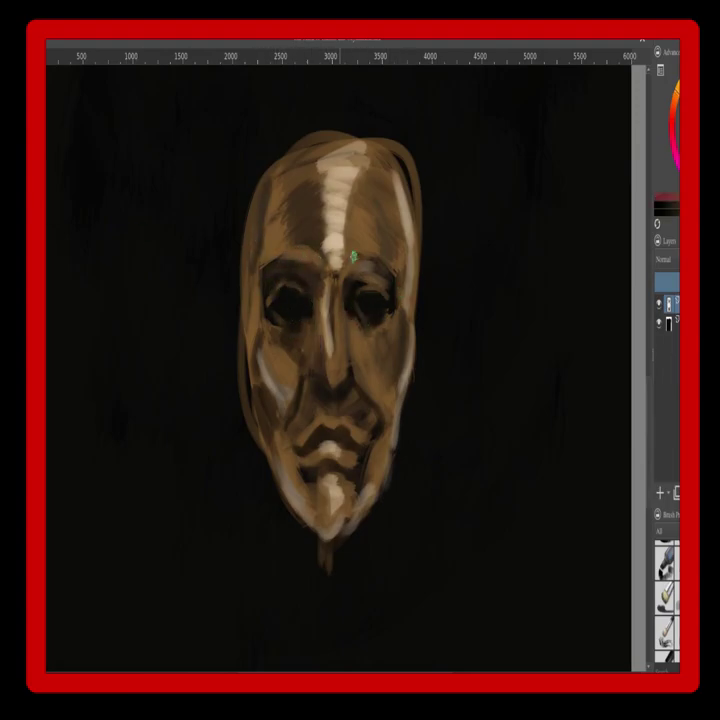
left_click_drag(266, 263, 317, 248)
Shade the bronze mask's chin and the right edge of its cheek with brown
left_click(333, 408, "alt")
mouse_move(327, 486)
left_mouse_down()
mouse_move(323, 518)
mouse_move(332, 529)
left_mouse_up()
mouse_move(404, 386)
left_mouse_down()
mouse_move(408, 272)
mouse_move(409, 303)
left_mouse_up()
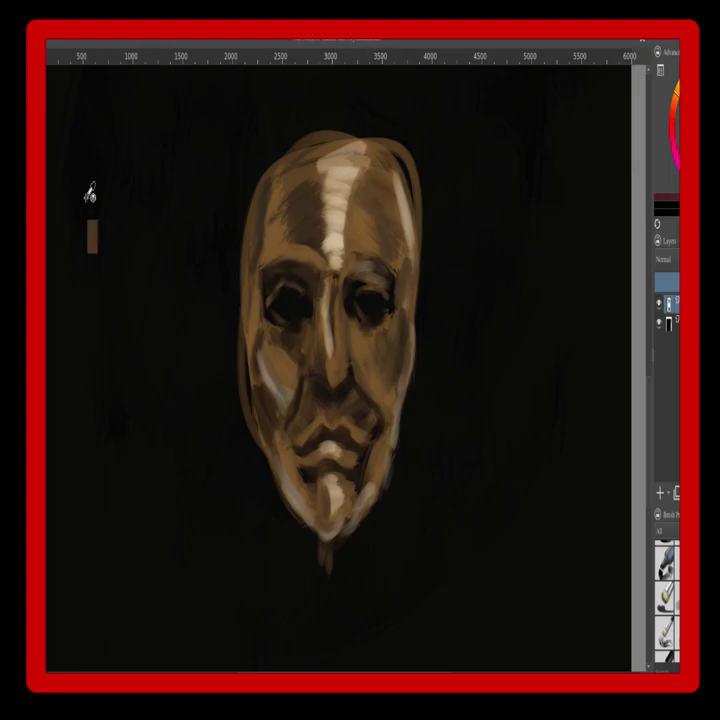
Paint a light rim around the bronze mask's left eye hole, define the nose, and undo the last stroke
left_click(335, 240, "ctrl")
left_click_drag(271, 297, 297, 289)
left_click(335, 400, "ctrl")
mouse_move(338, 349)
left_mouse_down()
mouse_move(337, 368)
mouse_move(339, 351)
left_mouse_up()
mouse_move(337, 323)
left_mouse_down()
mouse_move(337, 347)
mouse_move(319, 358)
mouse_move(321, 394)
left_mouse_up()
left_click(306, 352, "ctrl")
left_click(336, 405, "ctrl")
key("ctrl+z")
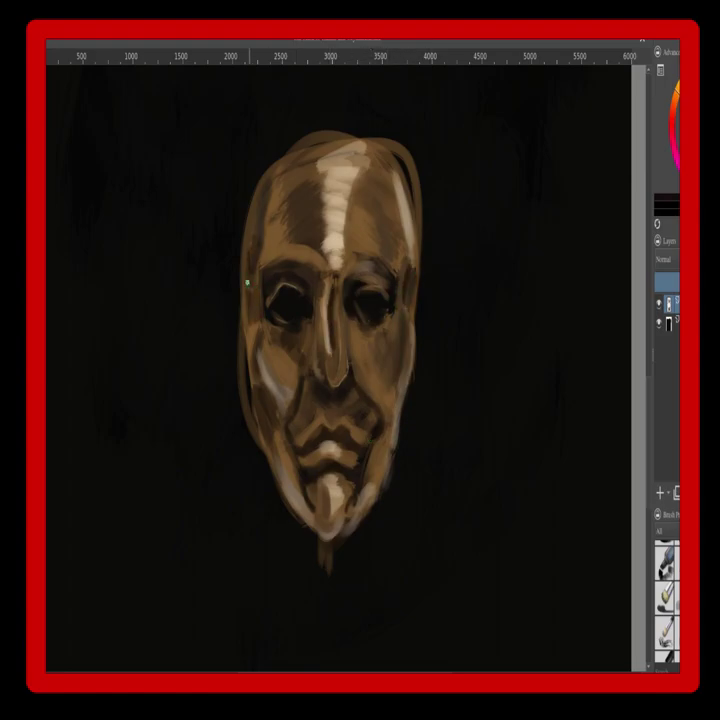
left_click(303, 272, "alt")
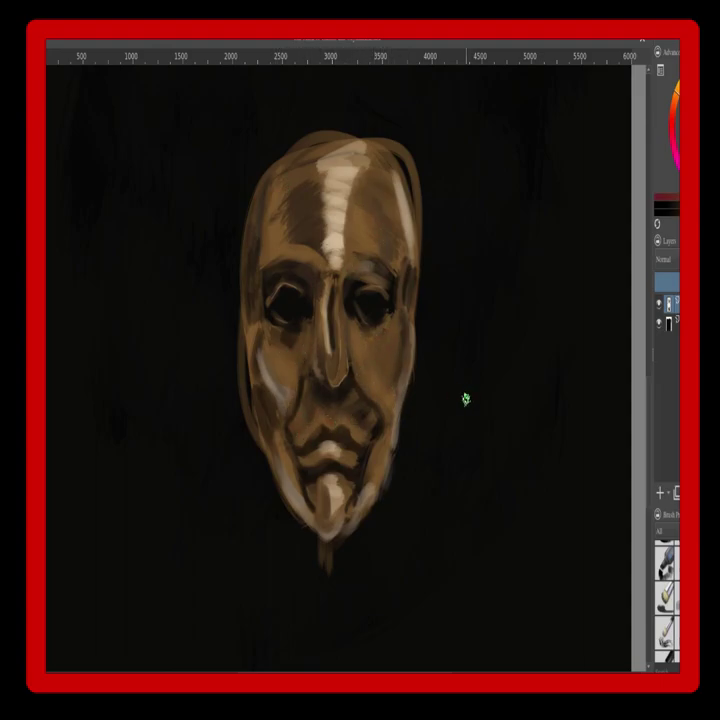
Erase the loose outline along the left side of the bronze mask and return to the brush
key("ctrl+minus")
key("ctrl+minus")
key("ctrl+minus")
key("plus")
key("plus")
key("plus")
left_click(353, 343, "alt")
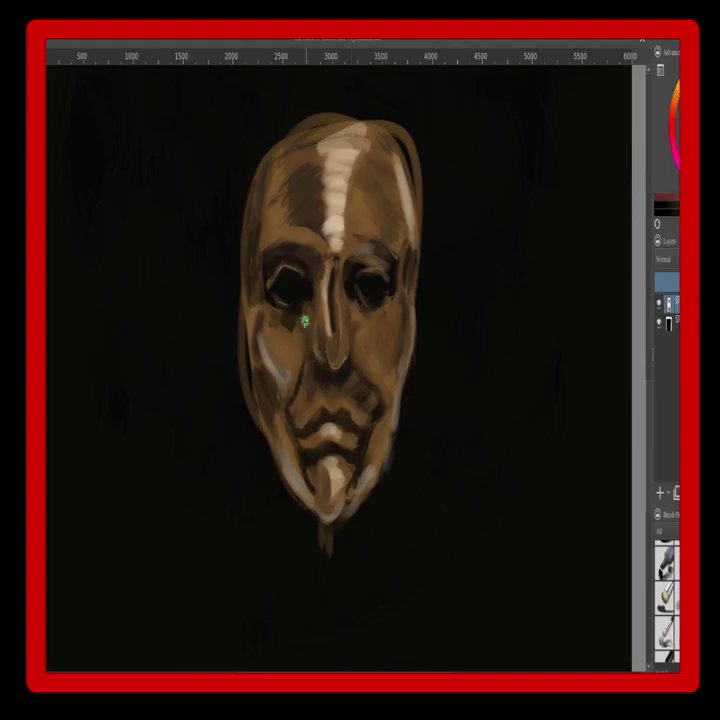
key("slash")
left_click_drag(240, 318, 240, 241)
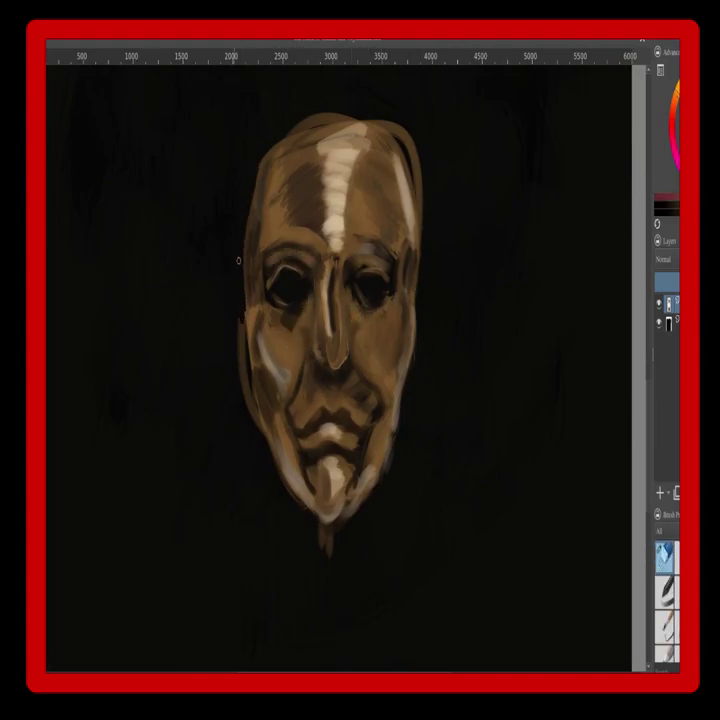
key("slash")
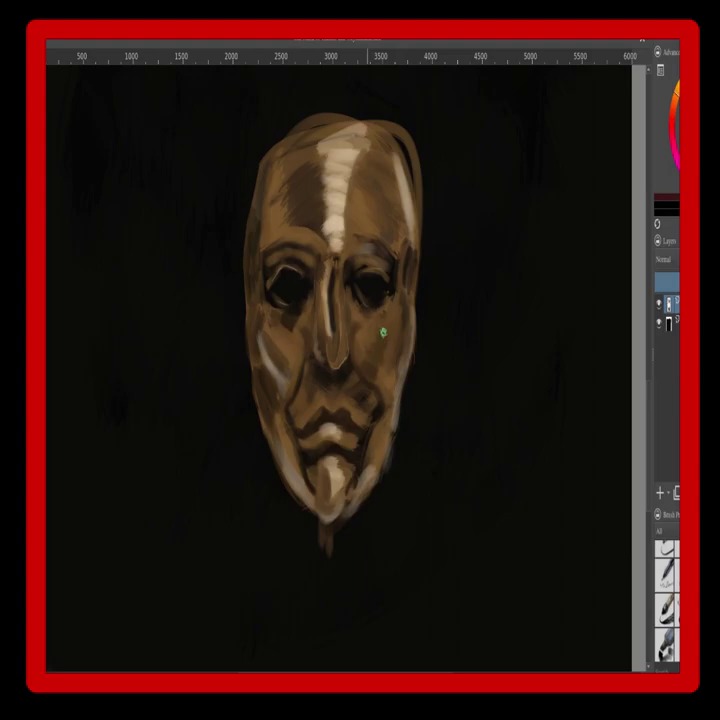
Paint pale cream highlights down the forehead and on both brows, the left temple and the lower lip
left_click(338, 185, "alt")
mouse_move(337, 243)
left_mouse_down()
mouse_move(361, 140)
mouse_move(323, 134)
left_mouse_up()
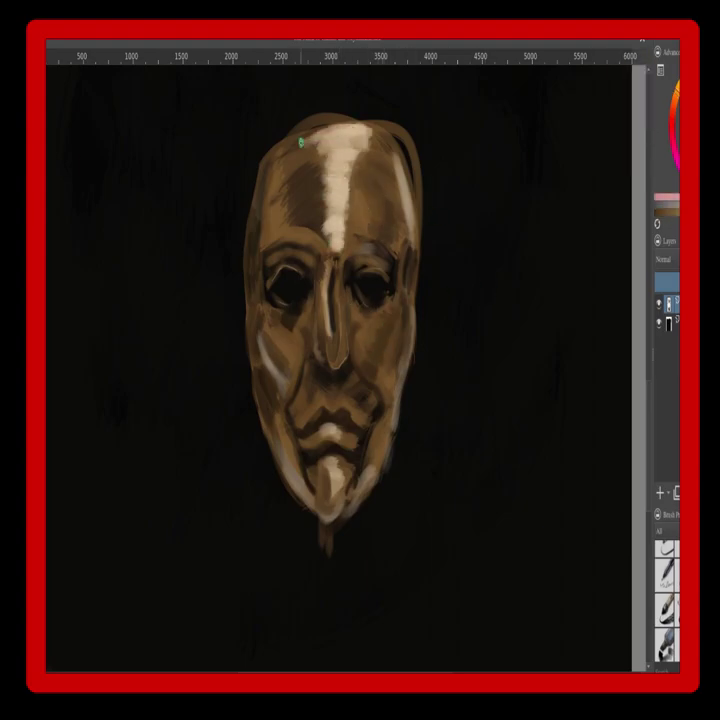
left_click_drag(316, 243, 272, 238)
left_click_drag(386, 243, 364, 238)
left_click_drag(272, 232, 267, 204)
left_click_drag(339, 430, 323, 434)
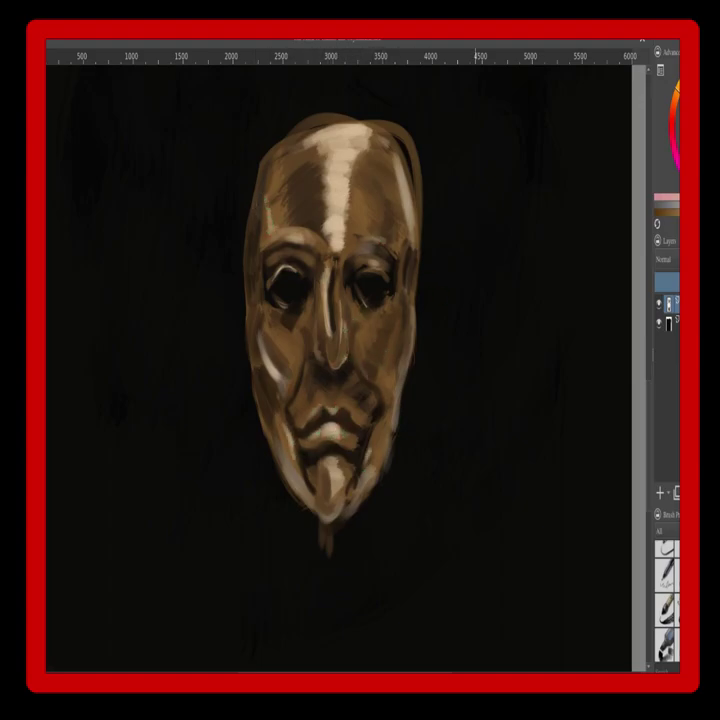
Deepen the brown shading on the left forehead, both cheeks and the right side of the bronze mask
left_click(682, 148)
left_click_drag(314, 168, 304, 227)
left_click_drag(308, 152, 297, 178)
left_click_drag(411, 310, 379, 464)
left_click_drag(362, 343, 358, 377)
left_click_drag(262, 330, 276, 378)
left_click_drag(397, 366, 382, 404)
left_click(339, 345, "alt")
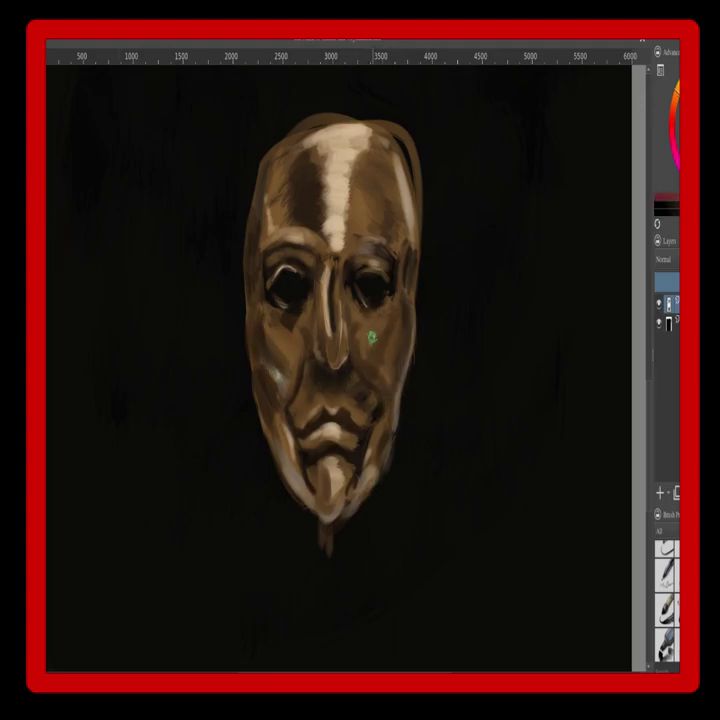
Erase the loose outlines and stray paint around the bronze mask's crown, jaw and chin
key("e")
mouse_move(311, 540)
left_mouse_down()
mouse_move(296, 505)
mouse_move(337, 555)
mouse_move(402, 427)
mouse_move(417, 345)
left_mouse_up()
left_click_drag(256, 428, 272, 455)
mouse_move(422, 228)
left_mouse_down()
mouse_move(408, 150)
mouse_move(385, 115)
left_mouse_up()
mouse_move(290, 127)
left_mouse_down()
mouse_move(362, 109)
mouse_move(414, 205)
left_mouse_up()
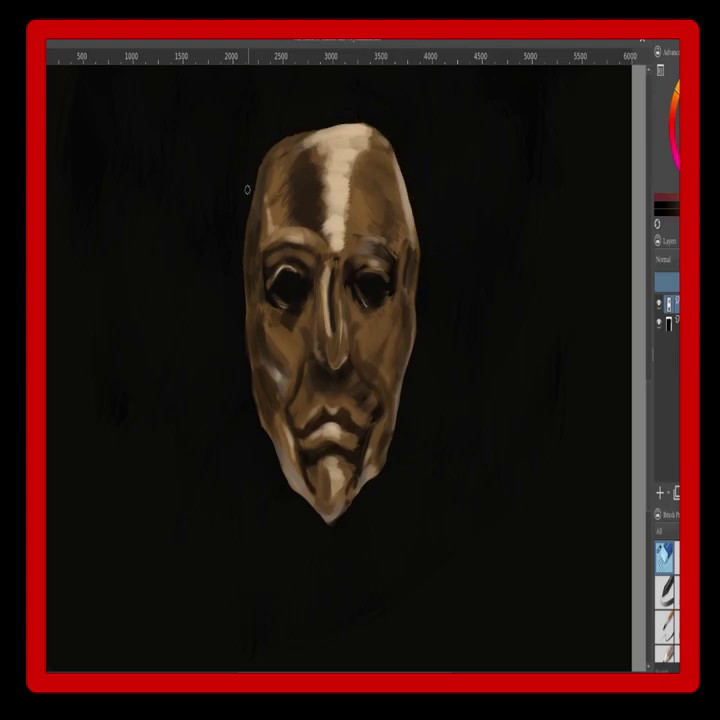
Paint the right cheek fold and reshape the right brow of the bronze mask with light and dark strokes
key("ctrl+minus")
key("ctrl+minus")
key("ctrl+minus")
key("ctrl+plus")
key("ctrl+plus")
key("ctrl+plus")
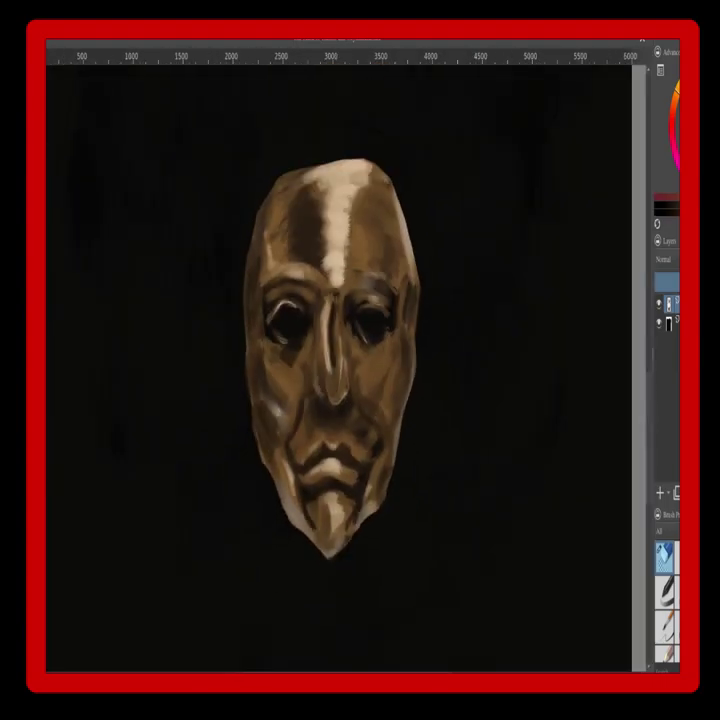
key("slash")
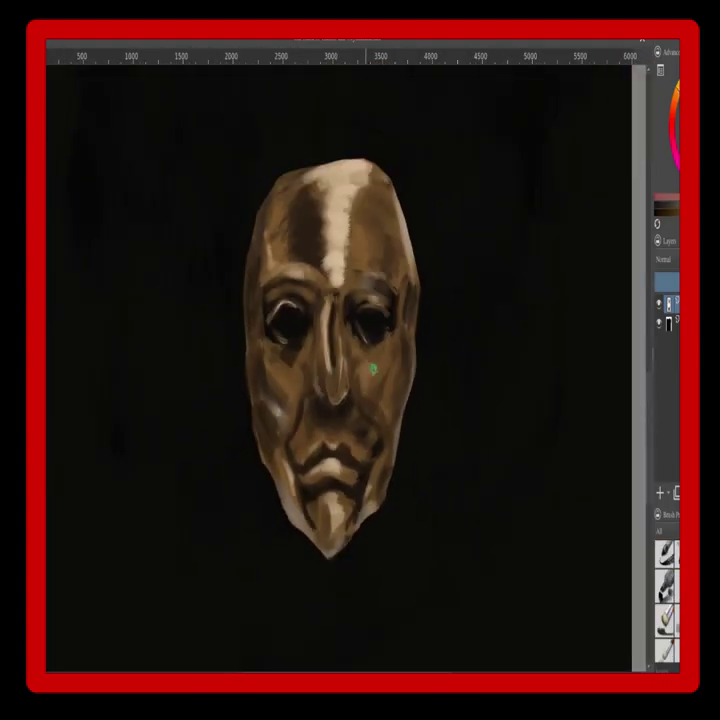
left_click_drag(366, 368, 387, 418)
left_click_drag(353, 268, 391, 248)
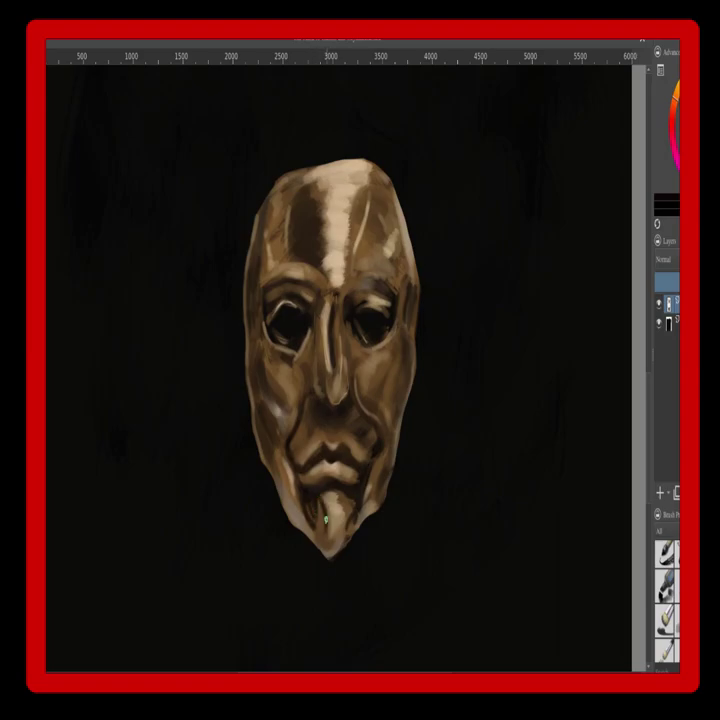
left_click_drag(356, 268, 374, 270)
left_click(309, 331, "alt")
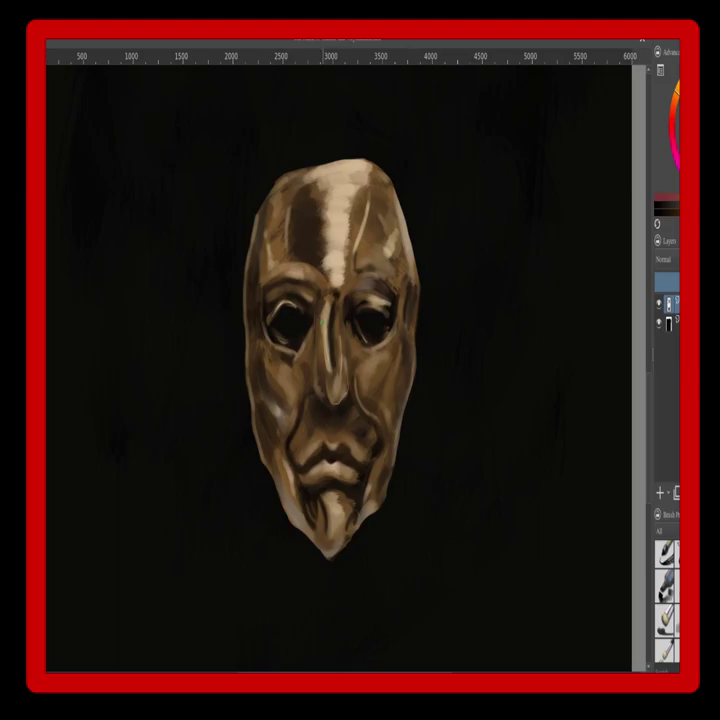
Shade the side of the nose and soften the fold between the right cheek and the mouth
left_click(323, 384, "alt")
left_click_drag(321, 376, 324, 401)
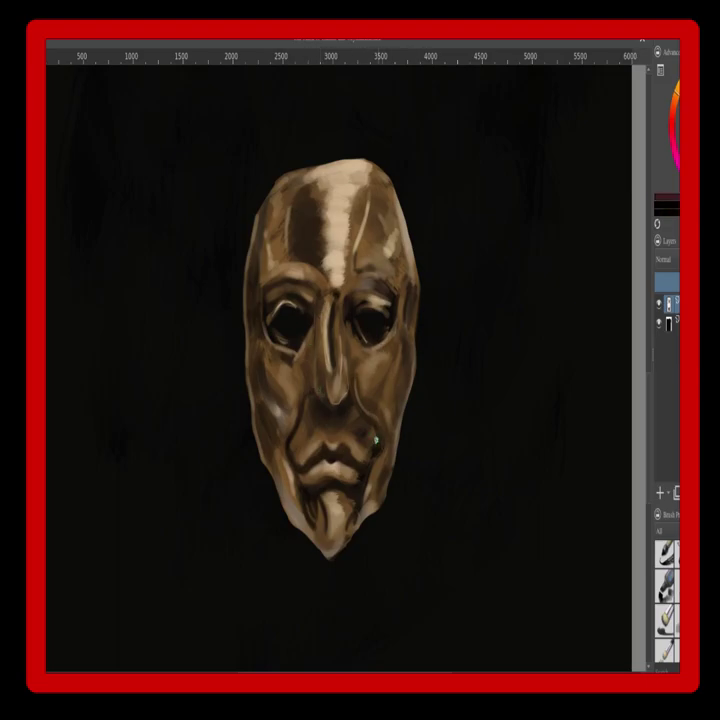
left_click(346, 538, "alt")
left_click(394, 388, "alt")
left_click_drag(362, 402, 379, 425)
mouse_move(300, 401)
left_mouse_down()
mouse_move(298, 378)
mouse_move(333, 381)
left_mouse_up()
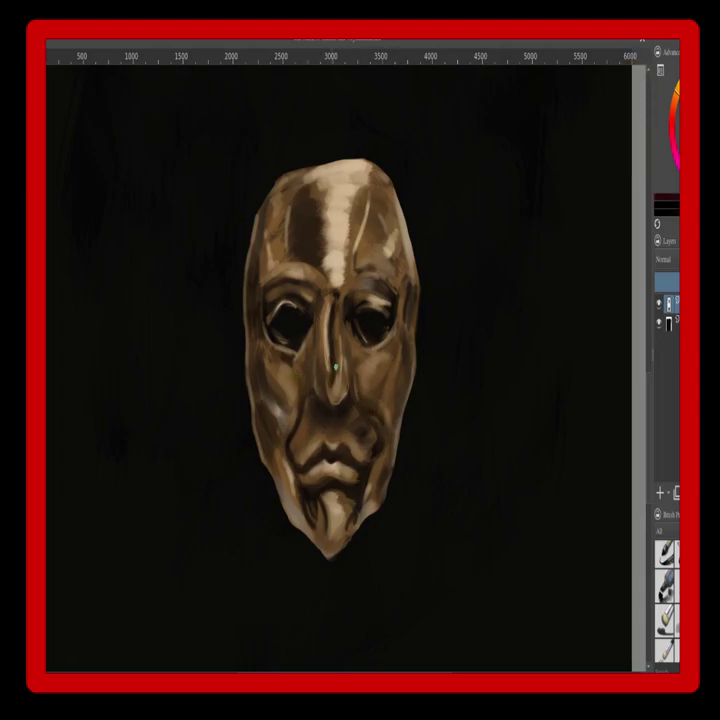
Paint brown shading along the tip of the chin and both sides of the jaw
left_click_drag(280, 476, 333, 555)
left_click_drag(342, 545, 373, 512)
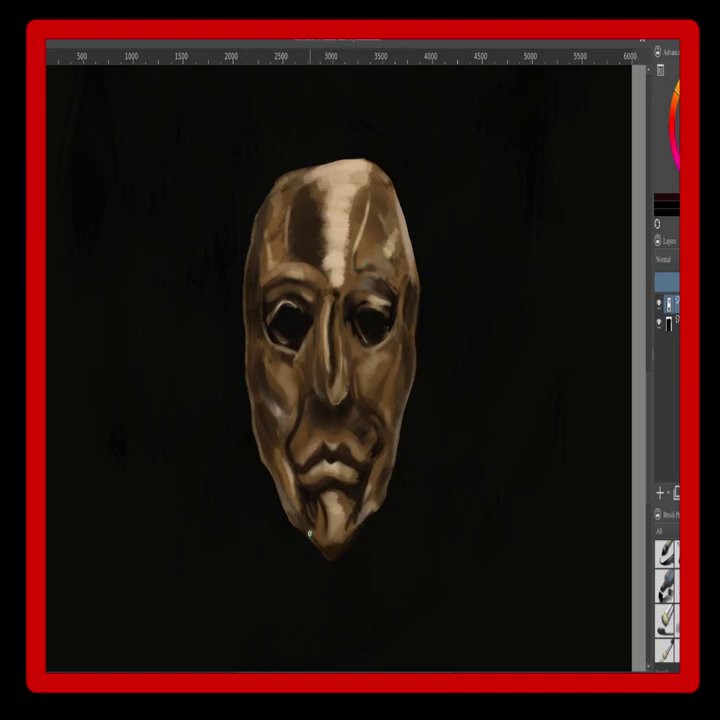
left_click_drag(280, 487, 289, 517)
left_click_drag(367, 516, 383, 480)
left_click(430, 470, "alt")
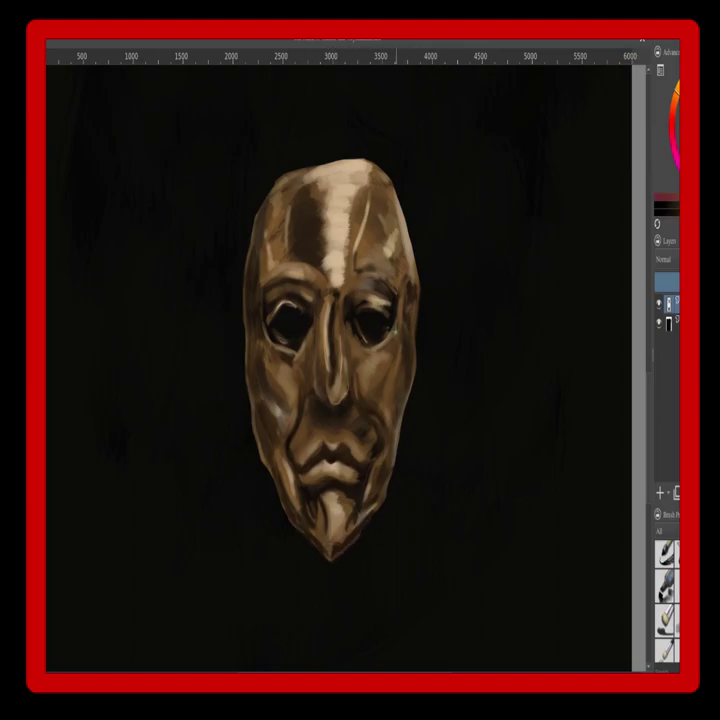
Add pale highlights between the brows, on the left cheek and along the right edge of the forehead
left_click(336, 215, "ctrl")
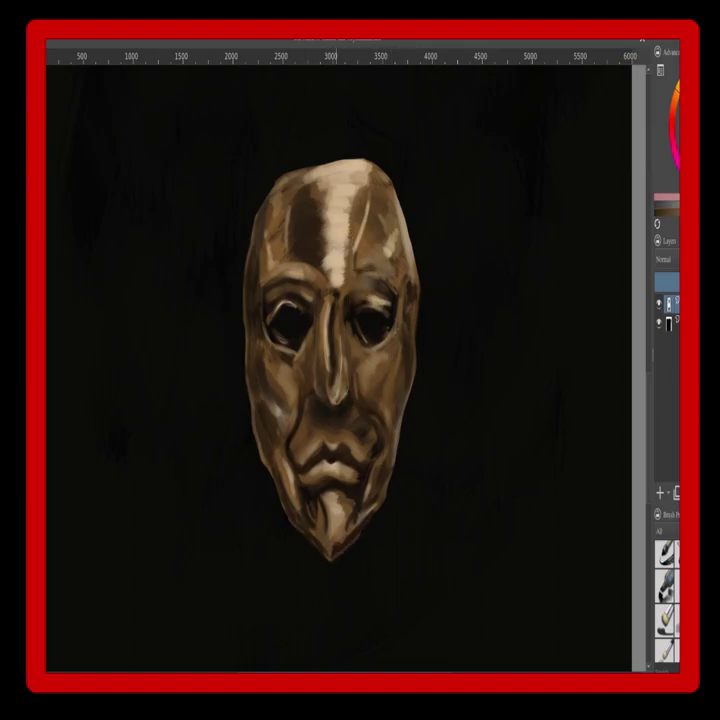
left_click(344, 297)
left_click(350, 290, "ctrl")
left_click(347, 286)
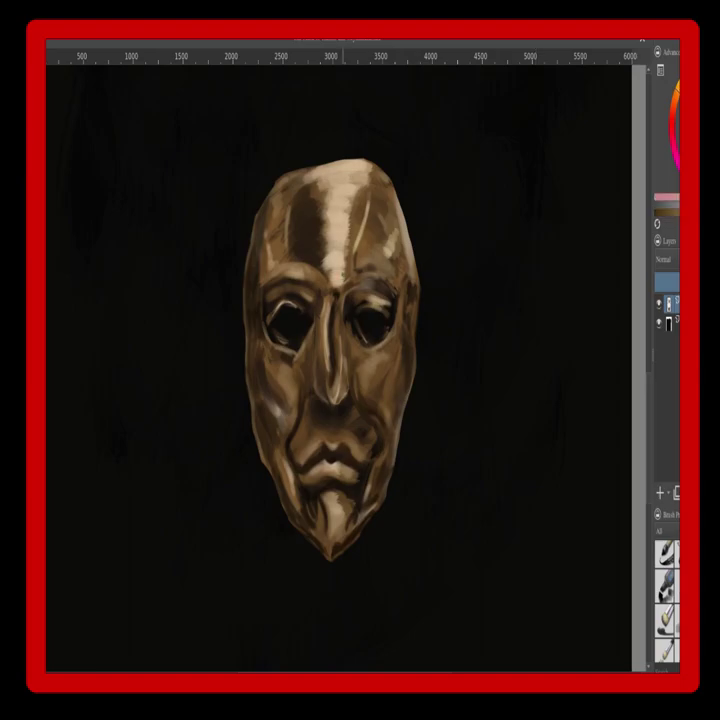
left_click(349, 228, "ctrl")
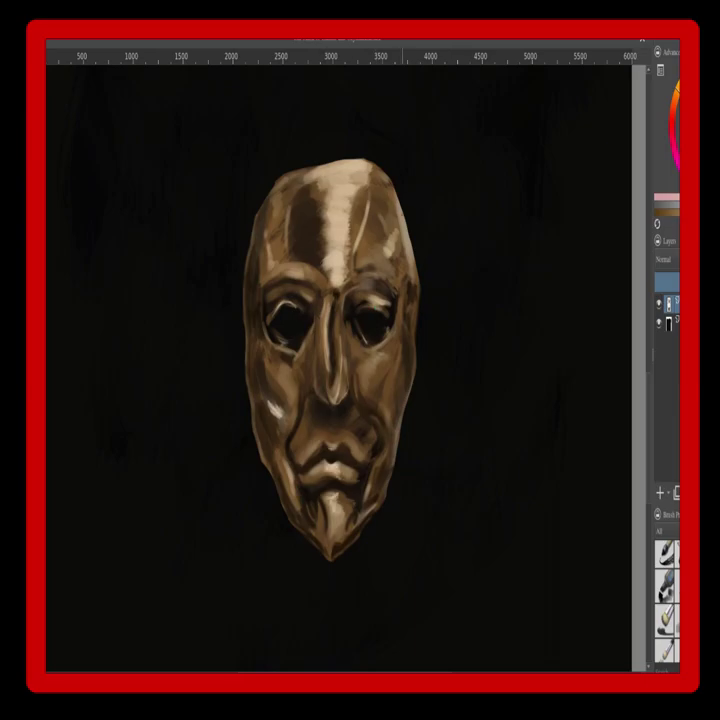
left_click_drag(398, 207, 411, 260)
Blend the bright spot on the bronze mask's left cheek into darker brown
key("ctrl+plus")
left_click(490, 318, "alt")
mouse_move(245, 412)
left_mouse_down()
mouse_move(252, 427)
mouse_move(261, 420)
left_mouse_up()
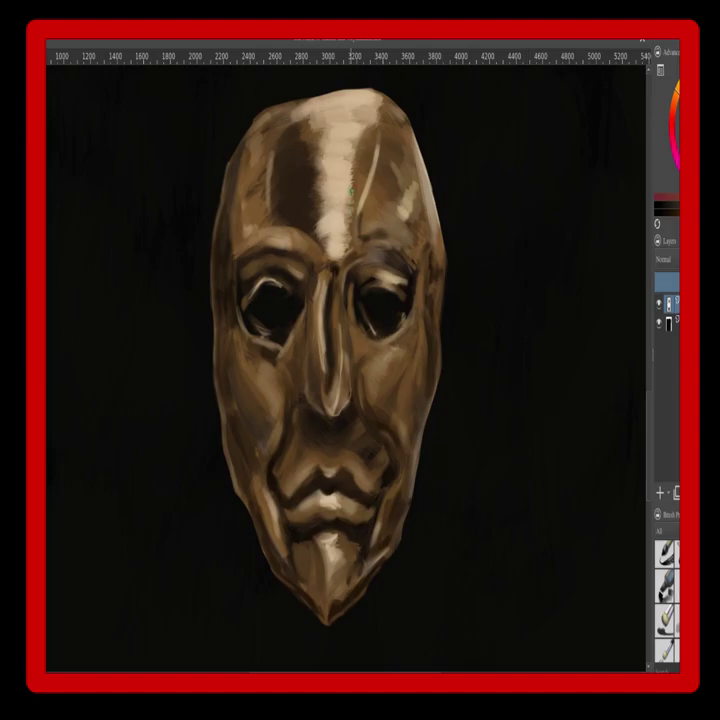
Broaden the cream forehead highlight from the crown to the brows and refine the right eye socket
left_click(342, 150, "alt")
mouse_move(310, 112)
left_mouse_down()
mouse_move(368, 116)
mouse_move(317, 114)
mouse_move(352, 148)
mouse_move(332, 280)
left_mouse_up()
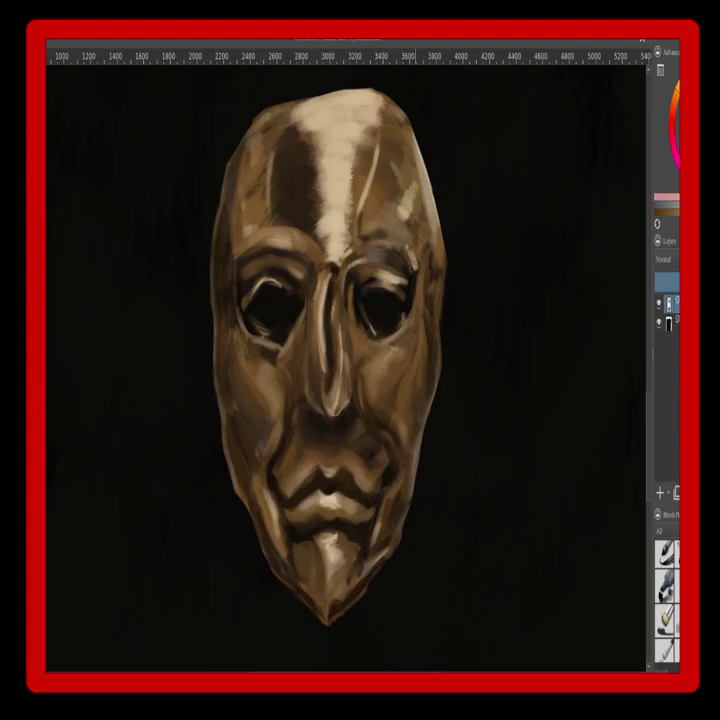
left_click(394, 302, "ctrl")
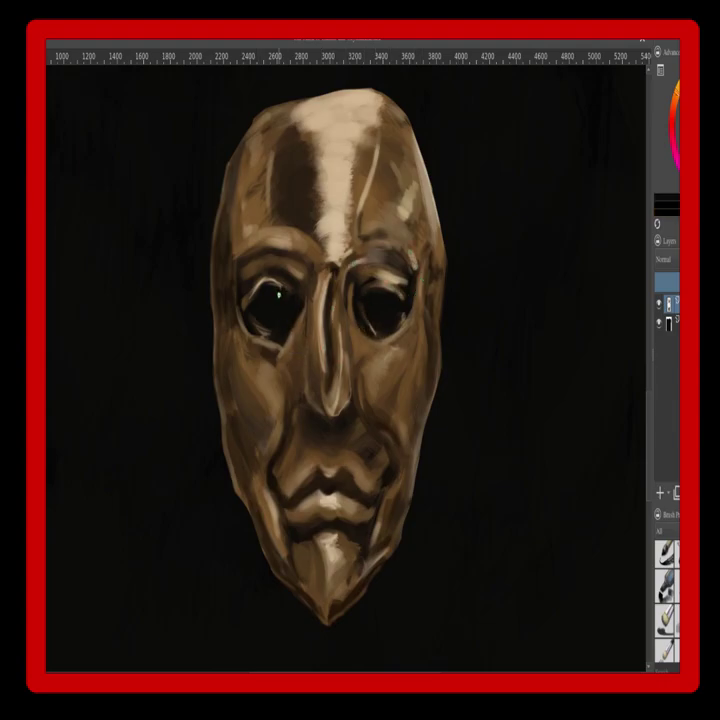
left_click(302, 474, "ctrl")
left_click(328, 449, "ctrl")
Paint a lighter brown streak through the dark patch on the left side of the forehead
key("ctrl+0")
scroll(346, 347, "up", 8)
left_click(283, 222, "ctrl")
mouse_move(302, 216)
left_mouse_down()
mouse_move(286, 202)
mouse_move(248, 202)
left_mouse_up()
left_click(238, 208, "ctrl")
left_click_drag(276, 350, 262, 329)
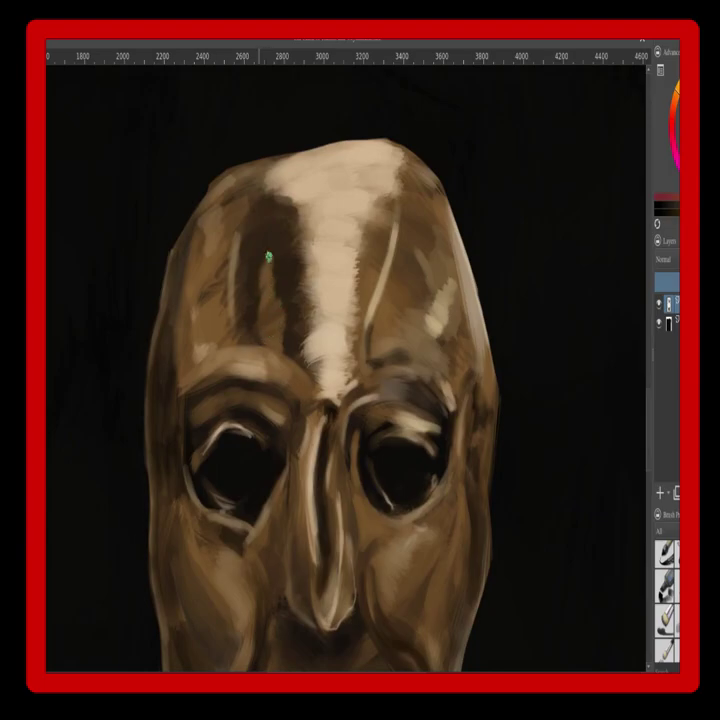
key("minus")
key("plus")
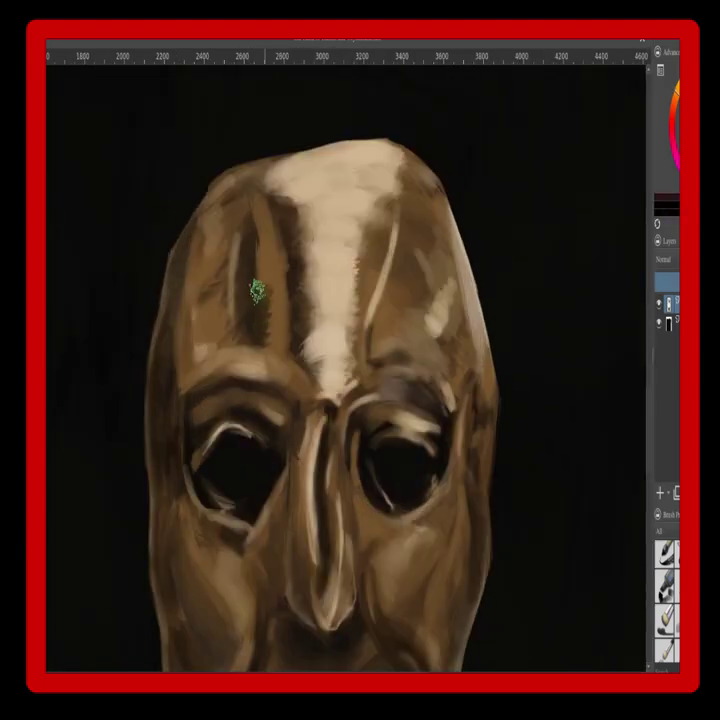
Rework the brown shading beside the cream highlight on the right side of the forehead
key("2")
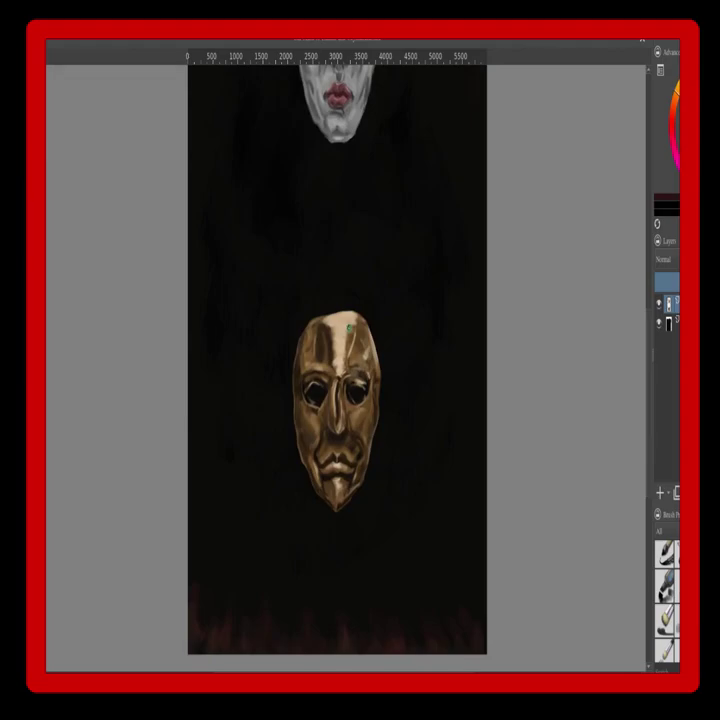
key("plus")
key("plus")
key("plus")
left_click(374, 177, "ctrl")
mouse_move(350, 328)
left_mouse_down()
mouse_move(350, 159)
mouse_move(364, 185)
mouse_move(372, 152)
left_mouse_up()
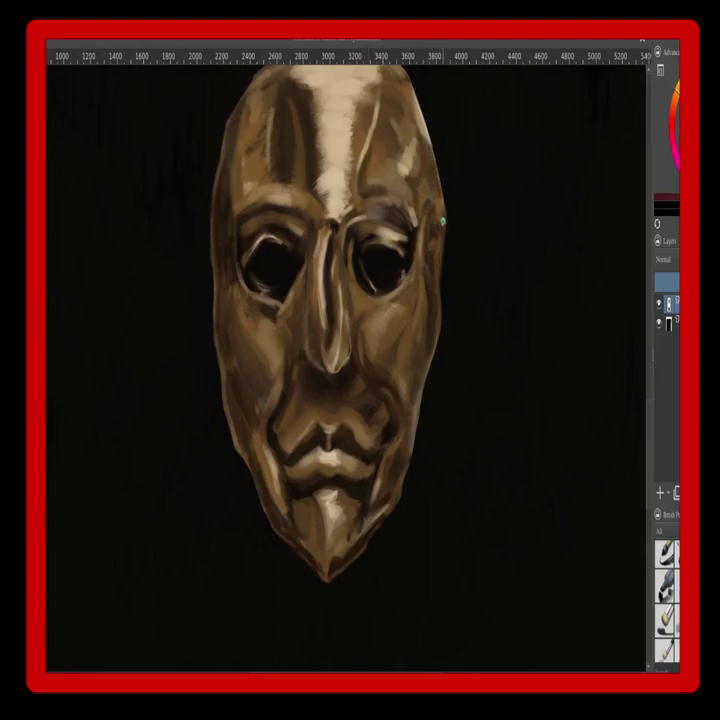
scroll(437, 317, "down", 3)
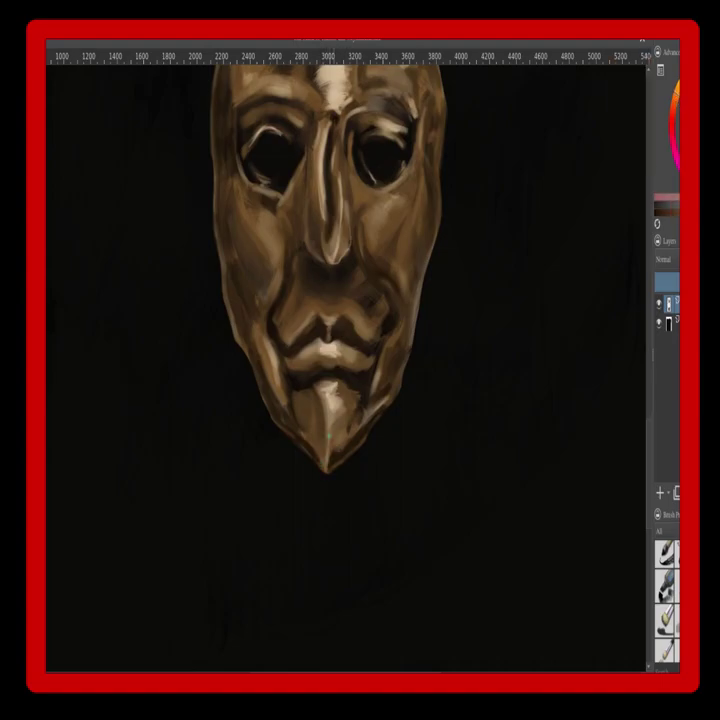
Add fine dark hatch marks and a light streak to the left side of the bronze mask's forehead
key("minus")
key("minus")
key("plus")
key("plus")
left_click(46, 91, "ctrl")
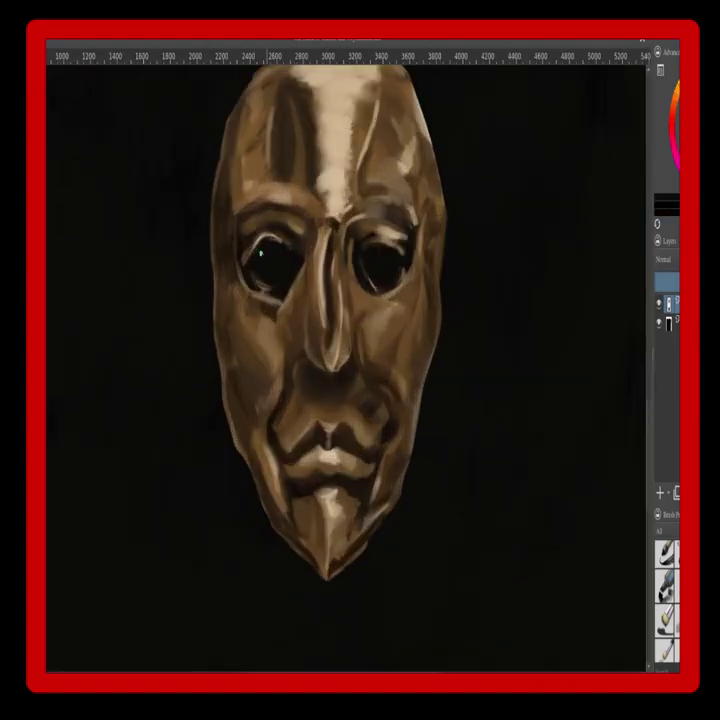
left_click(313, 224, "alt")
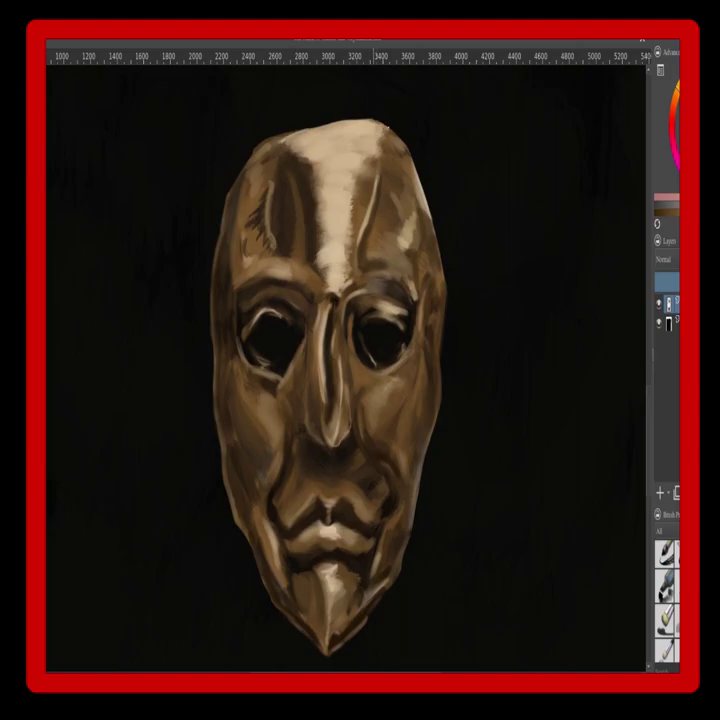
Narrow the cream forehead highlight by painting brown along both of its sides
left_click_drag(351, 212, 346, 262)
left_click_drag(373, 146, 352, 225)
left_click(294, 159, "alt")
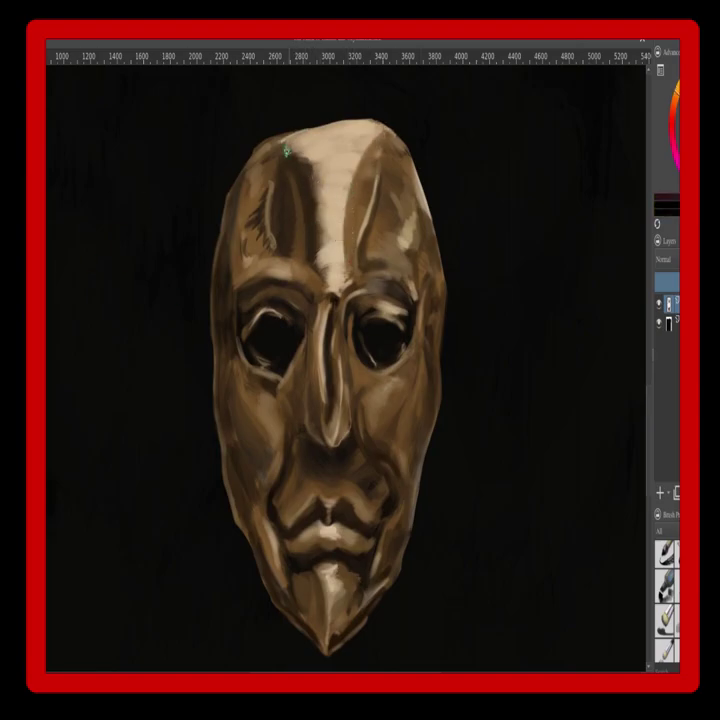
left_click_drag(296, 157, 317, 216)
key("minus")
key("plus")
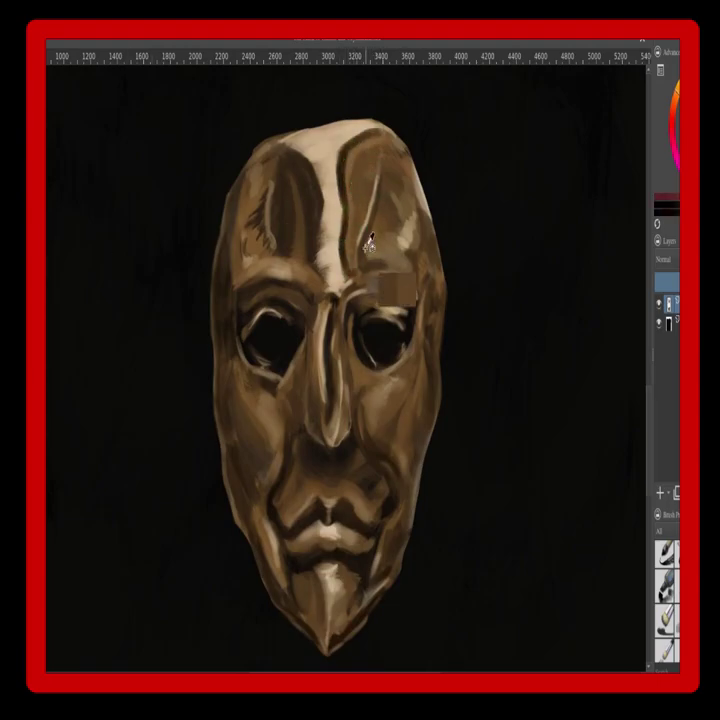
Blend the light patch on the right side of the bronze forehead into the surrounding brown
left_click_drag(414, 233, 424, 246)
mouse_move(329, 286)
left_mouse_down()
mouse_move(281, 249)
mouse_move(342, 264)
left_mouse_up()
left_click(328, 252, "ctrl")
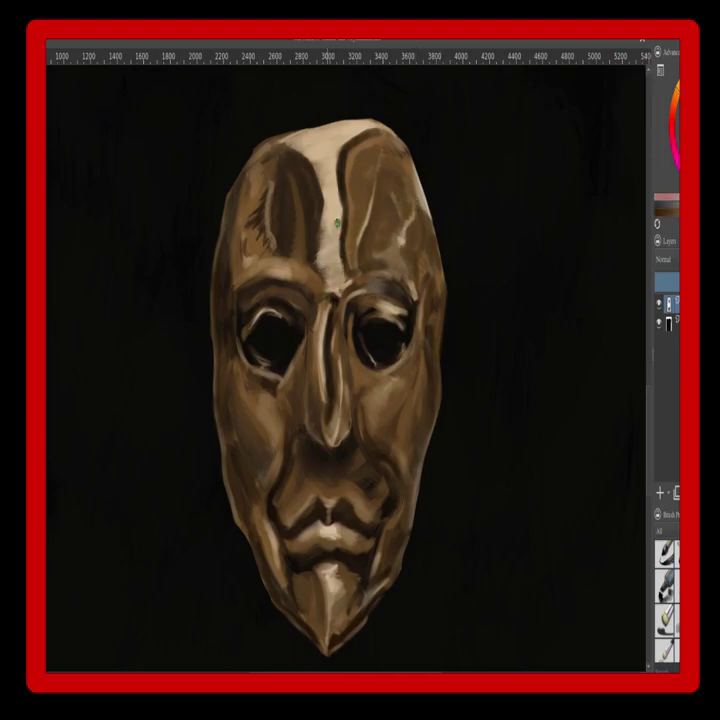
Break up the cream central forehead highlight with brown shading and dark accents below the crown
mouse_move(338, 193)
left_mouse_down()
mouse_move(302, 149)
mouse_move(349, 135)
mouse_move(315, 251)
mouse_move(340, 217)
mouse_move(336, 241)
mouse_move(360, 258)
mouse_move(343, 148)
mouse_move(339, 266)
left_mouse_up()
left_click(342, 142, "ctrl")
key("ctrl+minus")
key("ctrl+minus")
key("ctrl+minus")
scroll(342, 400, "up", 2)
left_click(373, 356, "ctrl")
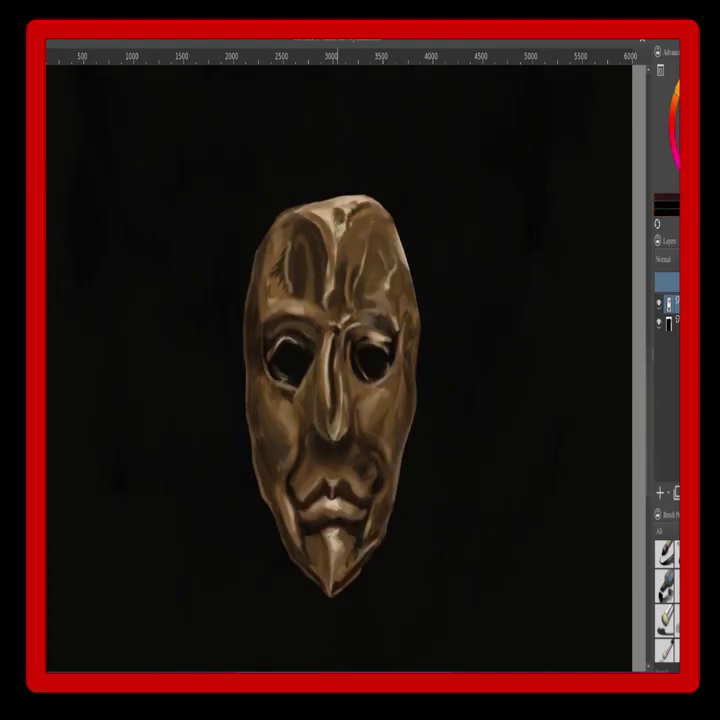
left_click_drag(337, 209, 341, 223)
left_click_drag(359, 216, 357, 246)
Paint a thin ridge line down the centre of the bronze mask's forehead
left_click_drag(649, 385, 668, 415)
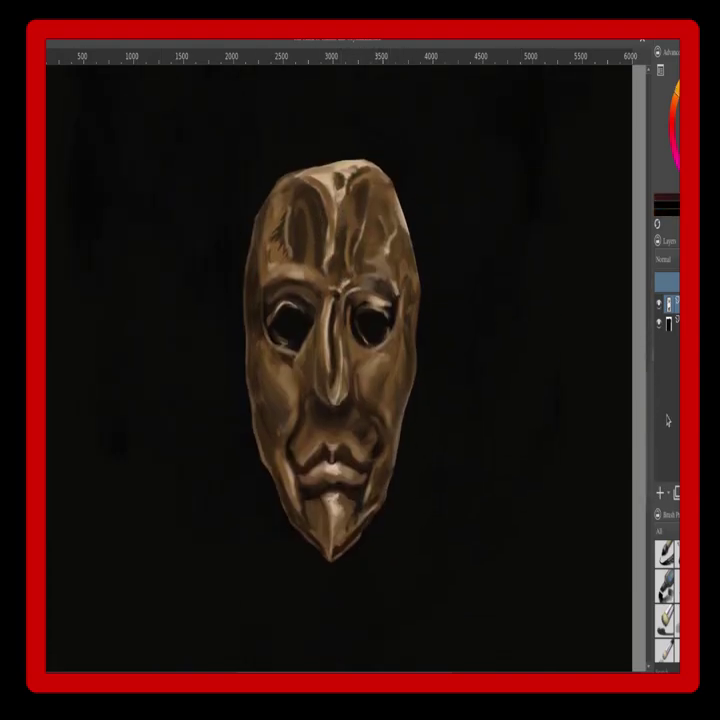
left_click(334, 214, "ctrl")
mouse_move(335, 197)
left_mouse_down()
mouse_move(332, 220)
mouse_move(349, 212)
mouse_move(343, 240)
left_mouse_up()
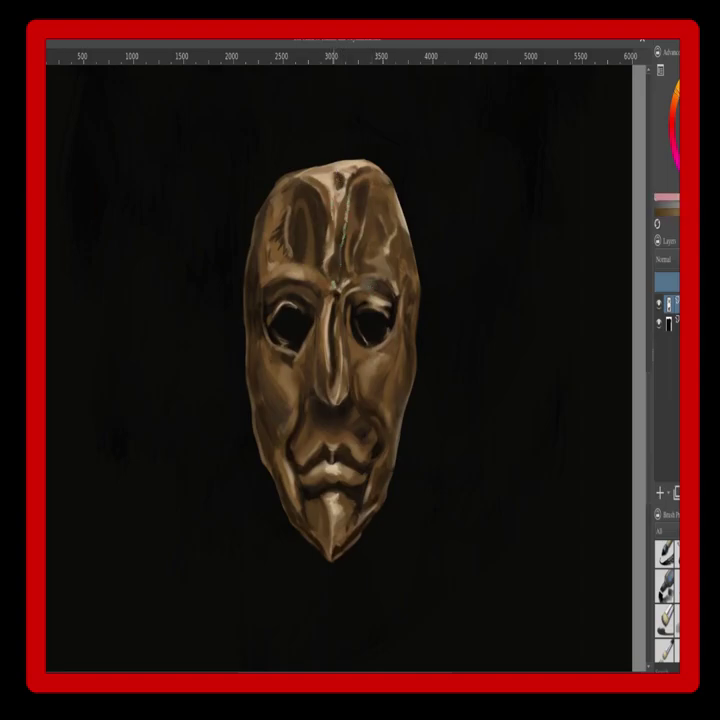
Touch up the left brow, the right eyelid and the side of the nose bridge on the bronze mask
left_click_drag(280, 273, 304, 276)
left_click(381, 308, "ctrl")
left_click_drag(376, 291, 385, 301)
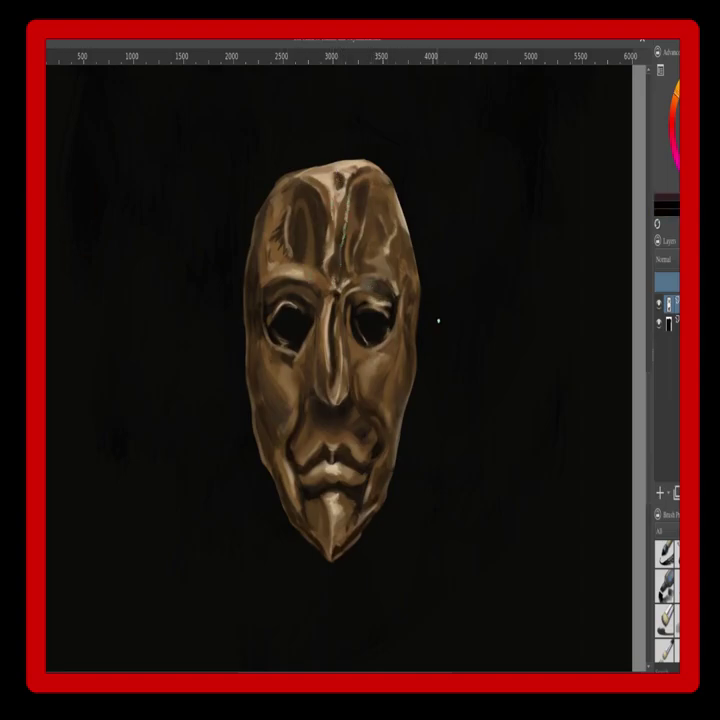
left_click(690, 150)
left_click_drag(320, 315, 320, 329)
left_click(690, 125)
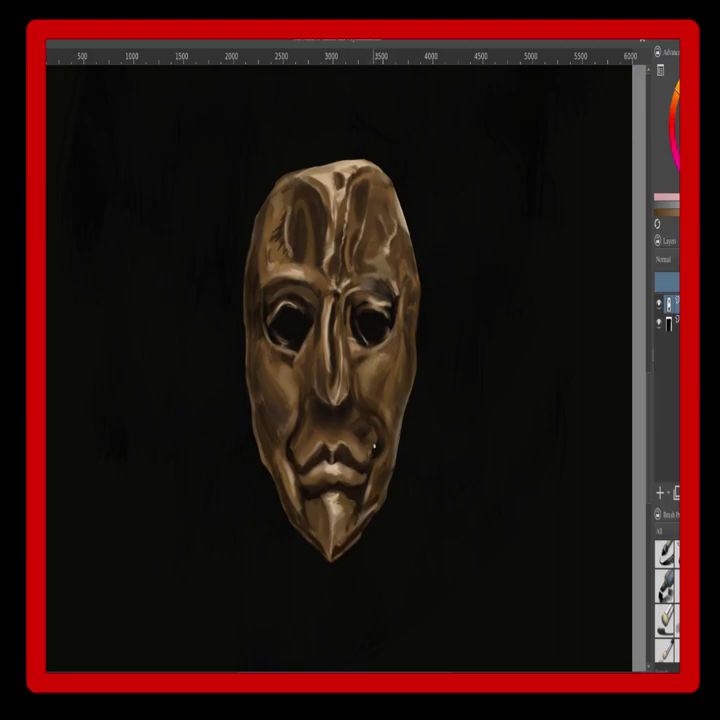
Paint thin highlights on the bronze mask's left cheek and left forehead marks, and sharpen the chin tip
left_click(259, 265, "ctrl")
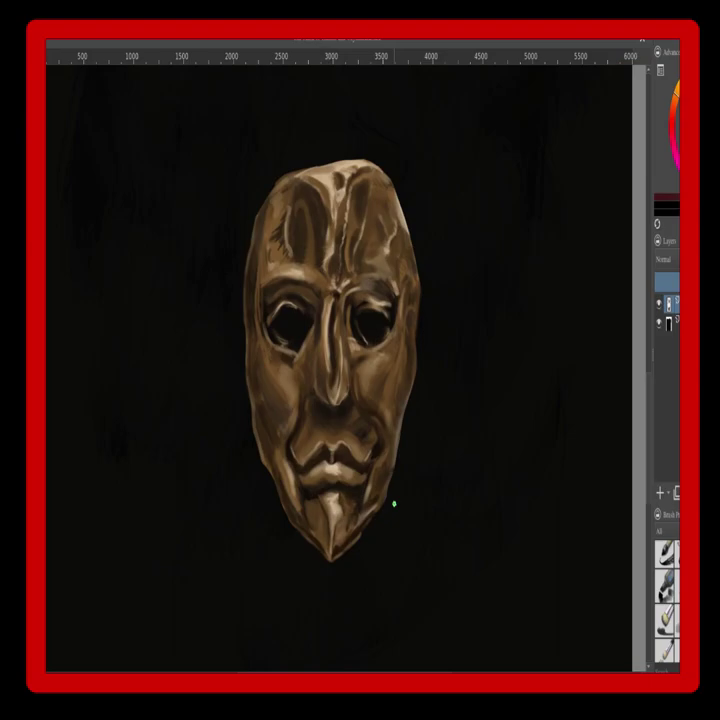
left_click(290, 410, "ctrl")
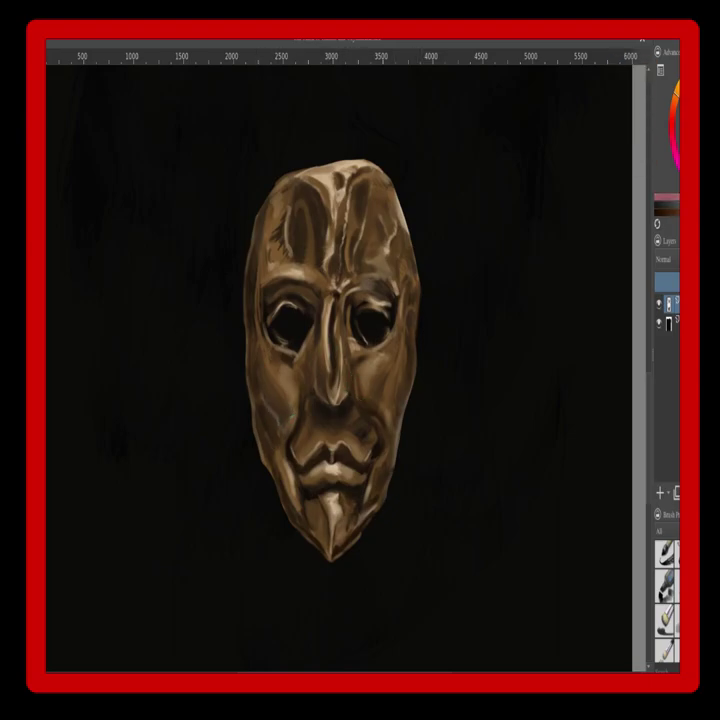
key("x")
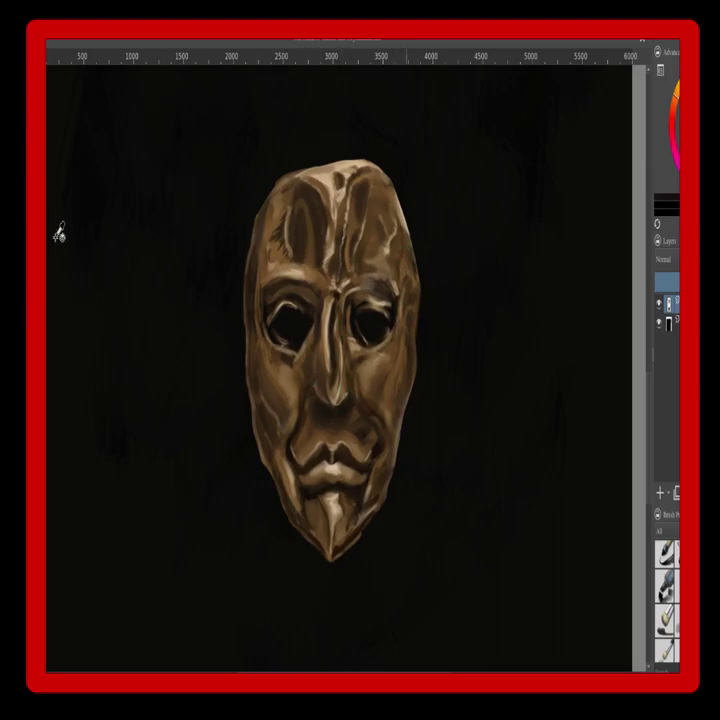
key("x")
left_click(331, 564, "ctrl")
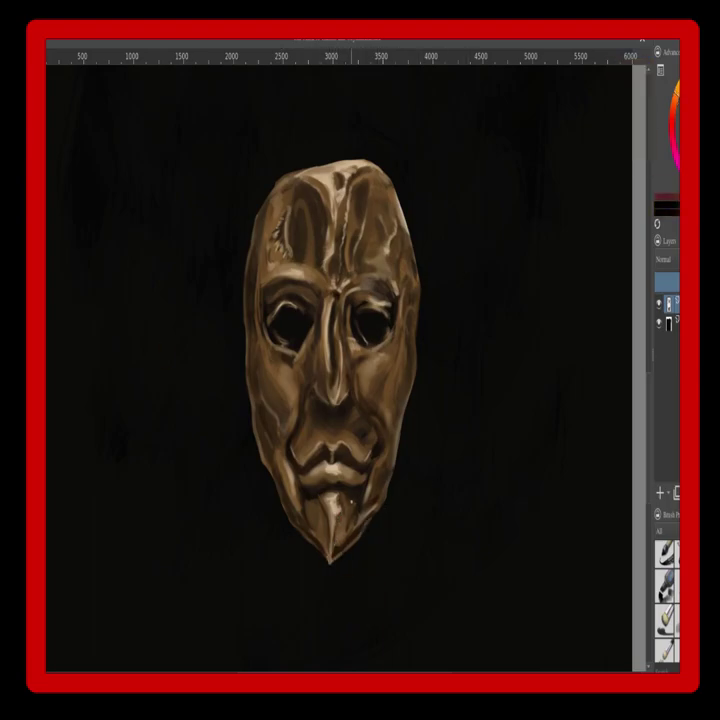
Clean up the bronze mask's left outline from the cheek down to the jaw
left_click(255, 427, "alt")
left_click_drag(251, 407, 245, 380)
left_click_drag(268, 464, 279, 485)
left_click_drag(258, 420, 266, 447)
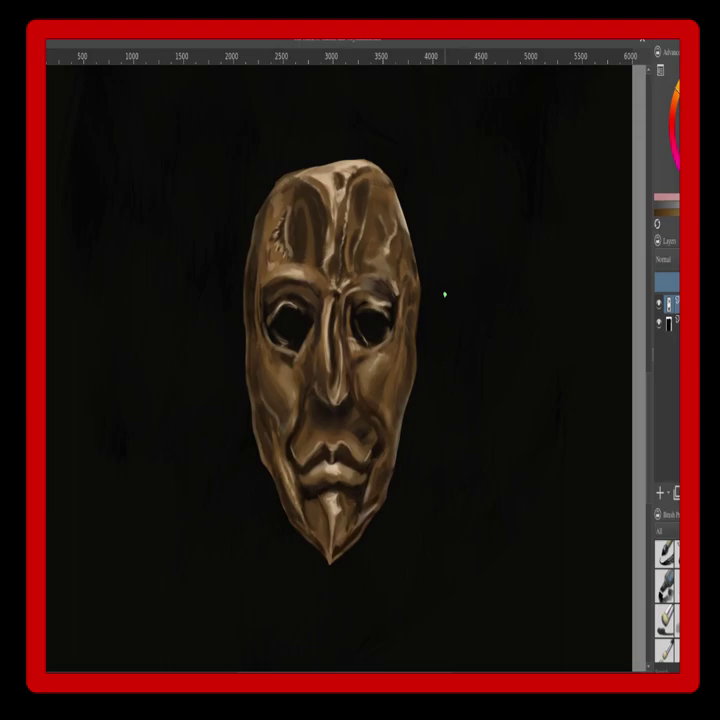
Review the painting as a whole and examine the horned grey mask
key("ctrl+minus")
key("ctrl+minus")
key("ctrl+minus")
key("ctrl+plus")
key("ctrl+plus")
key("ctrl+plus")
key("ctrl+plus")
left_click_drag(651, 394, 647, 336)
key("ctrl+minus")
left_click(264, 300, "alt")
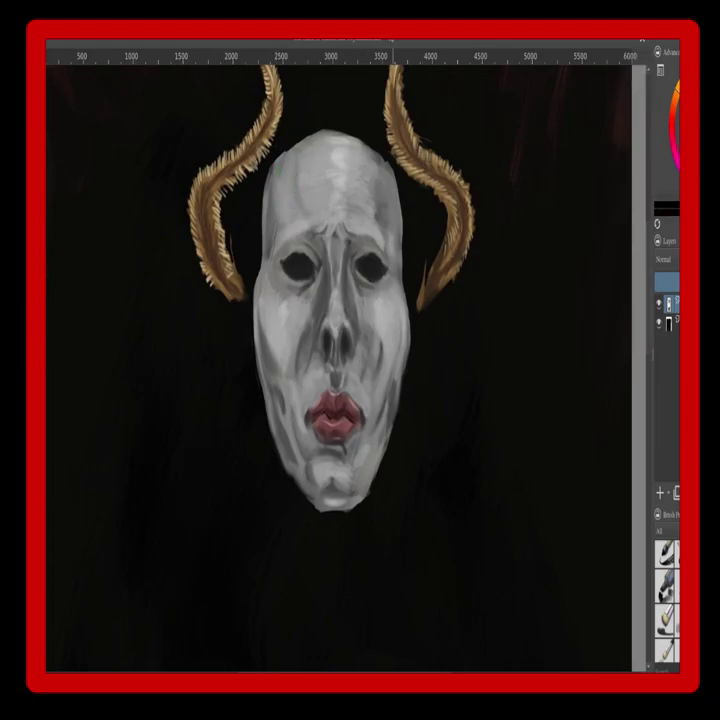
Deepen the folds and shading of the grey mask's red lips and darken the crease beneath them
left_click(688, 118)
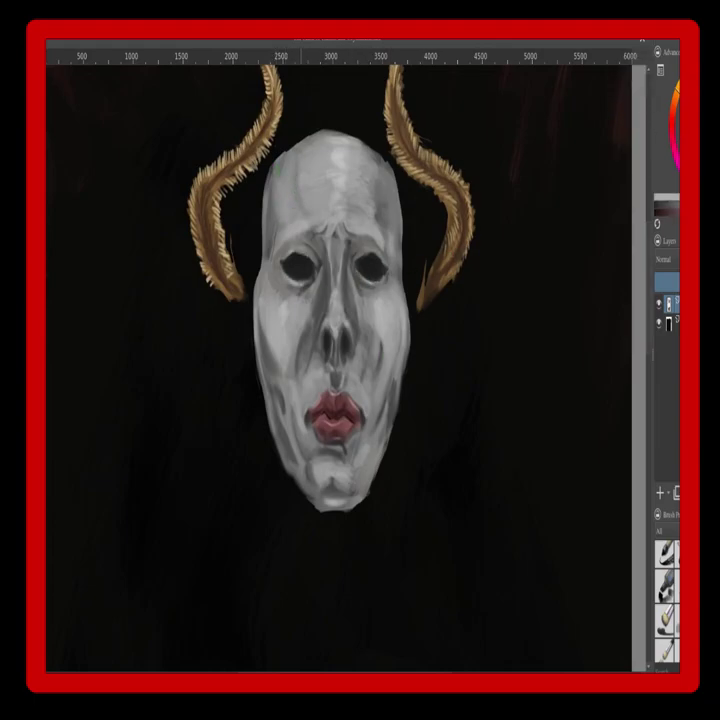
scroll(341, 246, "up", 3)
mouse_move(390, 270)
left_mouse_down()
mouse_move(424, 272)
mouse_move(450, 321)
mouse_move(422, 292)
left_mouse_up()
left_click(440, 292, "alt")
scroll(362, 300, "down", 5)
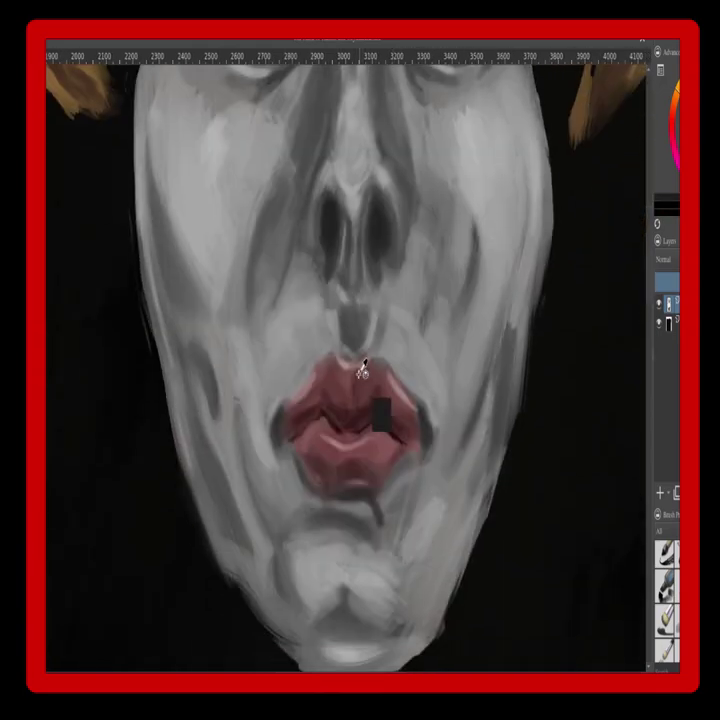
mouse_move(314, 457)
left_mouse_down()
mouse_move(341, 464)
mouse_move(390, 445)
mouse_move(404, 457)
mouse_move(314, 479)
mouse_move(334, 492)
mouse_move(402, 461)
mouse_move(376, 542)
mouse_move(298, 526)
left_mouse_up()
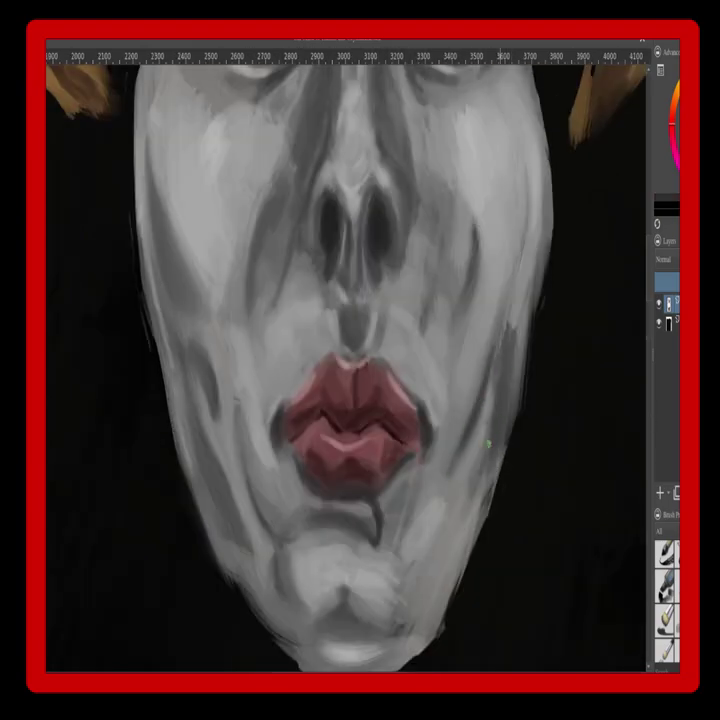
Paint a small dark dimple in the grey mask's chin and blend the tones around it
scroll(342, 381, "down", 3)
scroll(358, 352, "down", 2)
scroll(359, 353, "up", 2)
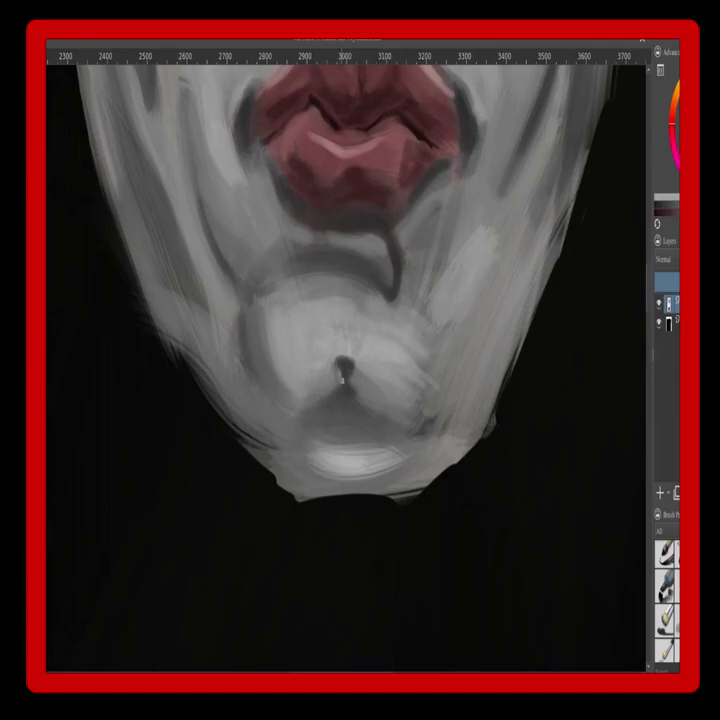
scroll(359, 353, "down", 4)
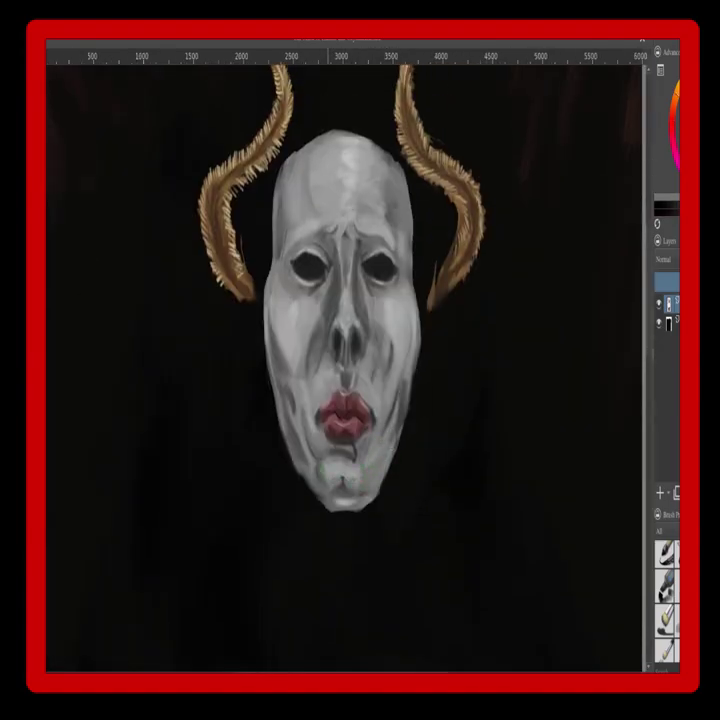
Move the layer holding both masks slightly down and to the left on the canvas
scroll(345, 170, "down", 3)
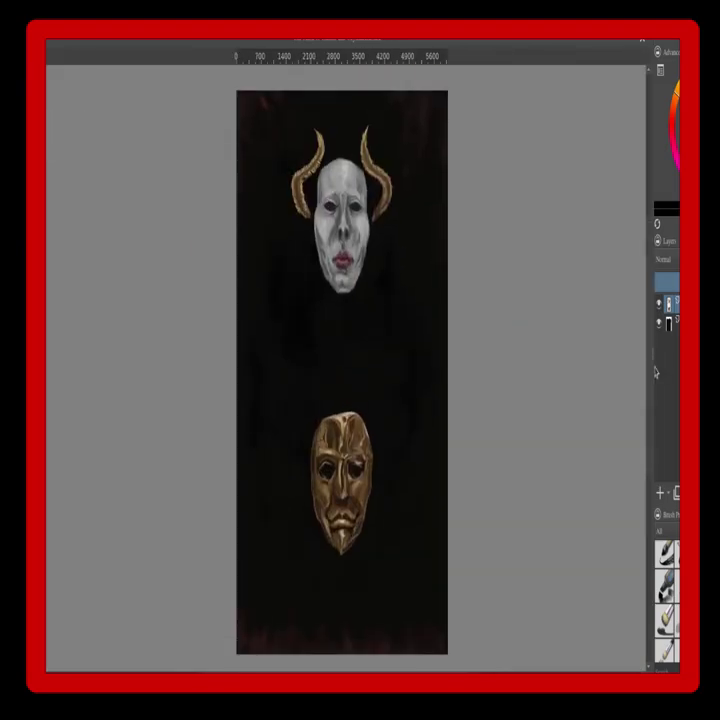
key("t")
left_click_drag(397, 319, 395, 328)
key("b")
Paint a highlight along the grey mask's nose bridge and touch up the left eye socket
scroll(648, 384, "up", 1)
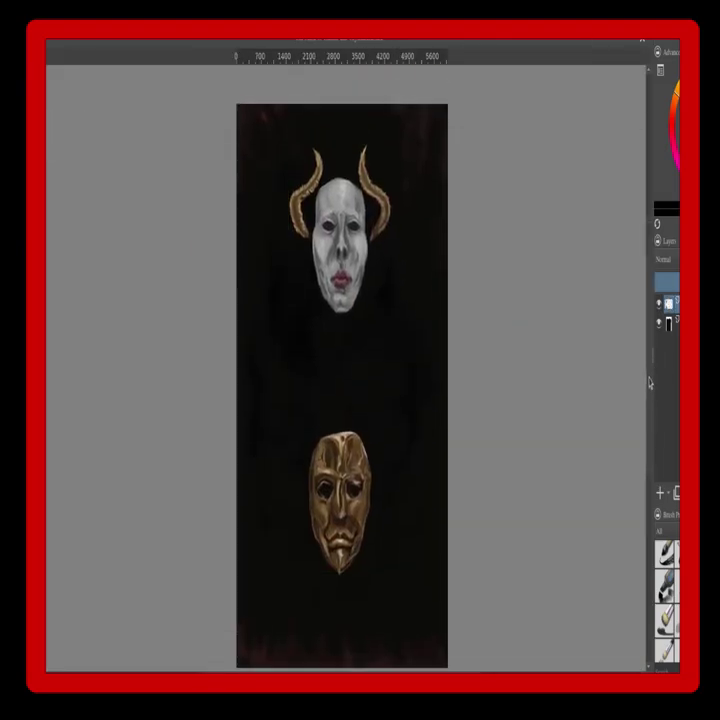
scroll(344, 226, "up", 4)
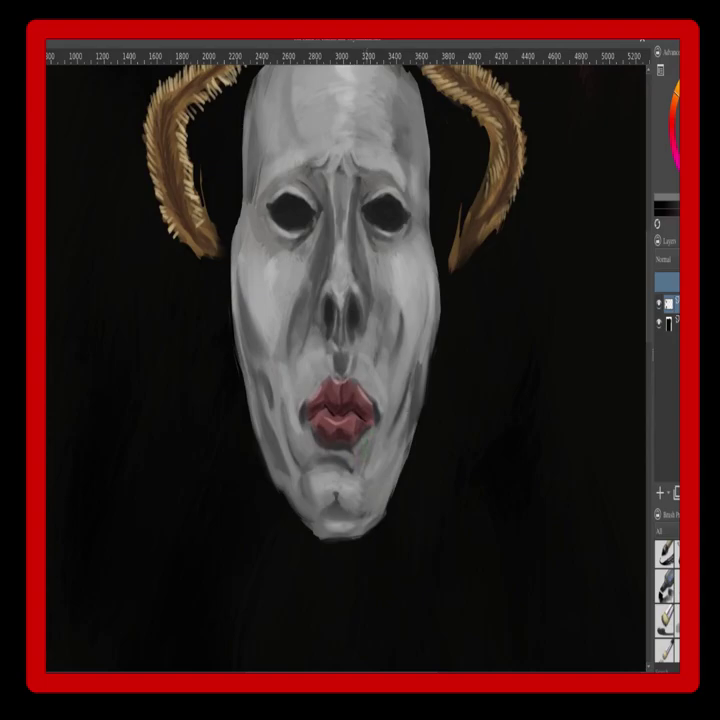
left_click(333, 287, "ctrl")
left_click(339, 299, "ctrl")
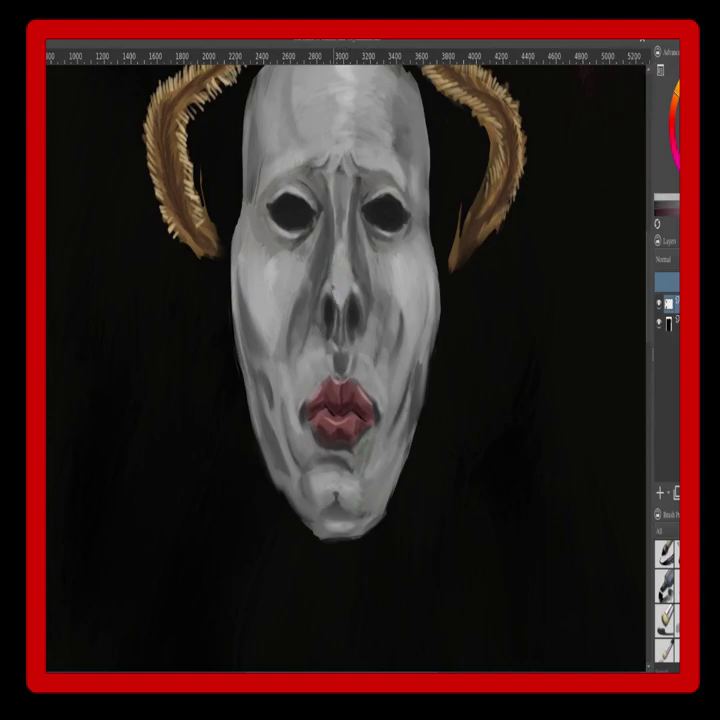
mouse_move(339, 291)
left_mouse_down()
mouse_move(342, 212)
mouse_move(341, 254)
left_mouse_up()
left_click(343, 219, "ctrl")
left_click_drag(300, 240, 323, 202)
Add pale pink highlights down the centre of the upper lip and across the lower lip
scroll(339, 439, "up", 2)
left_click(312, 419, "ctrl")
left_click(338, 320, "ctrl")
left_click_drag(339, 328, 339, 359)
left_click(336, 403, "ctrl")
left_click_drag(345, 403, 325, 400)
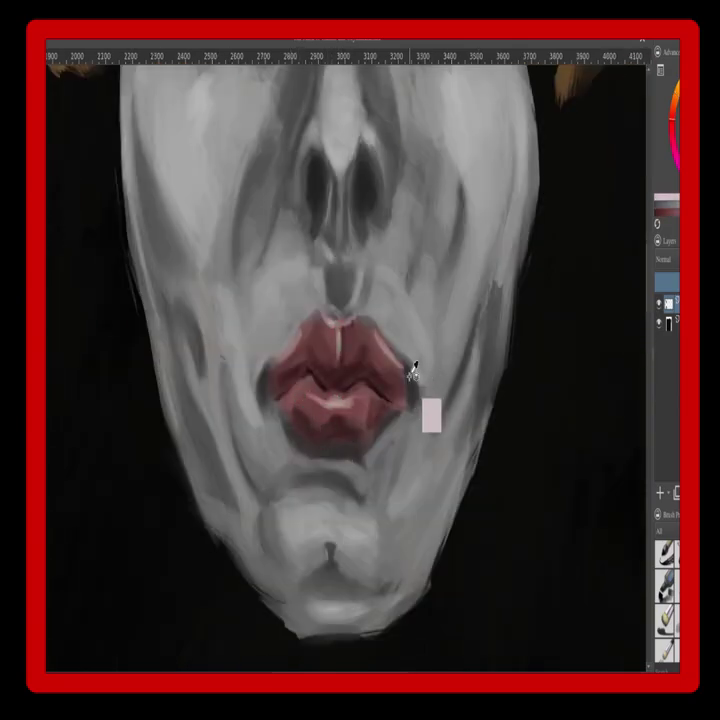
Clean up the edges and corners of the grey mask's red lips
left_click(399, 394, "alt")
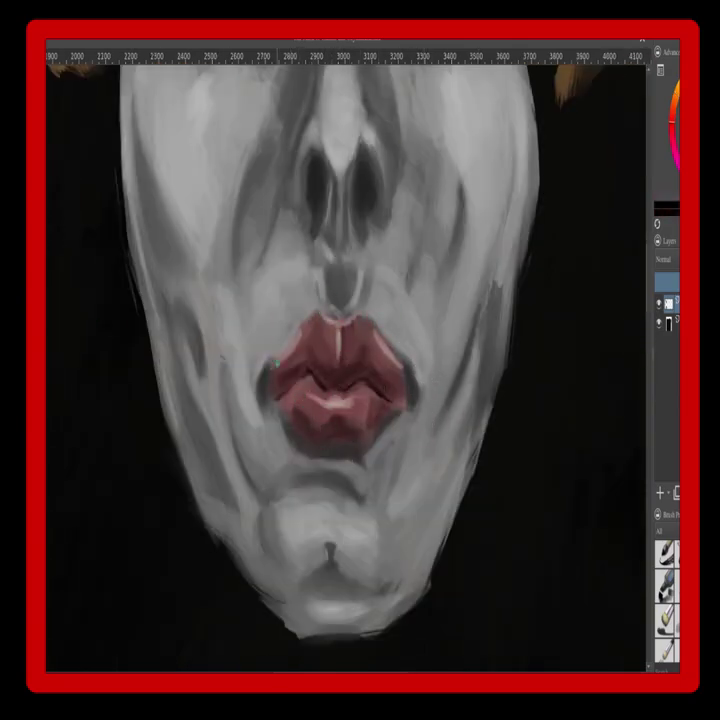
scroll(490, 410, "down", 2)
mouse_move(668, 322)
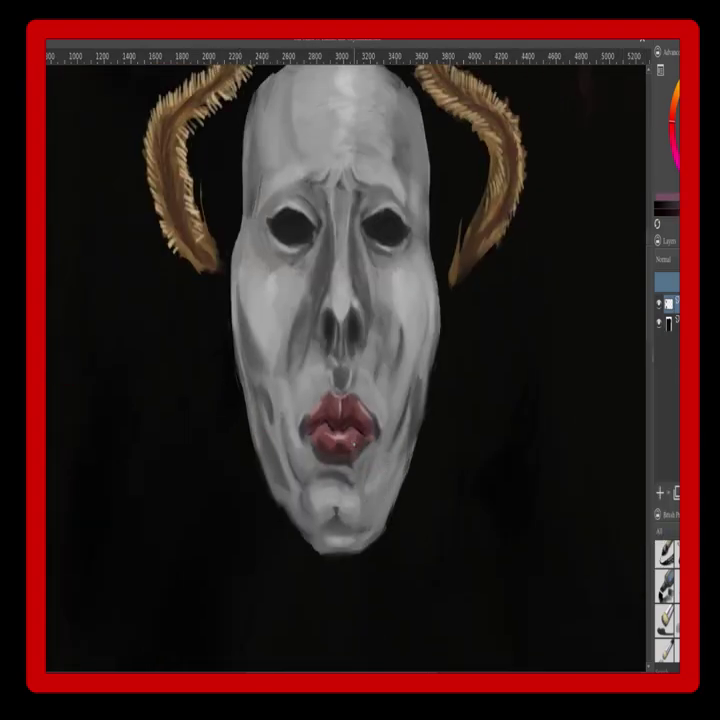
Check the grey mask's brows, nose and lips up close and within the whole painting
left_click(46, 265)
key("ctrl+minus")
key("ctrl+minus")
key("ctrl+minus")
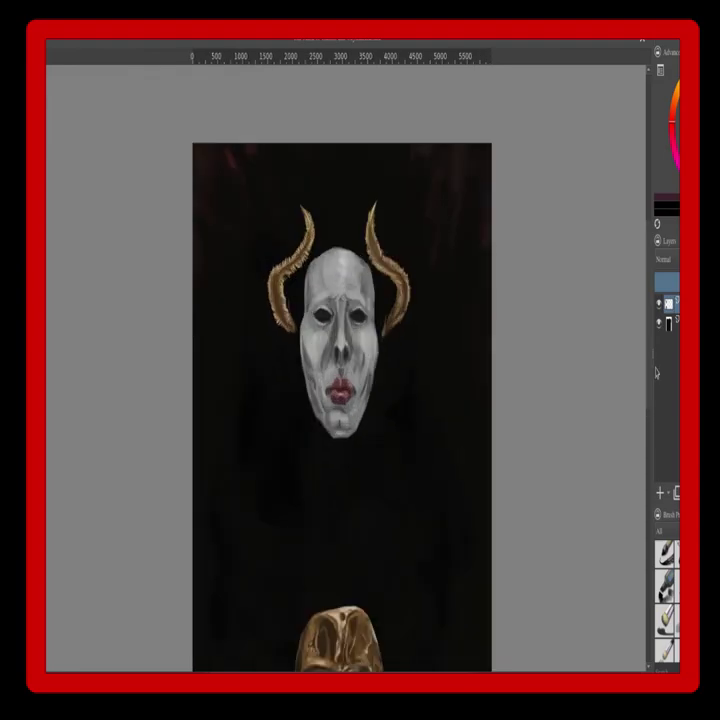
key("ctrl+plus")
key("ctrl+plus")
key("ctrl+plus")
key("ctrl+plus")
key("ctrl+plus")
key("ctrl+plus")
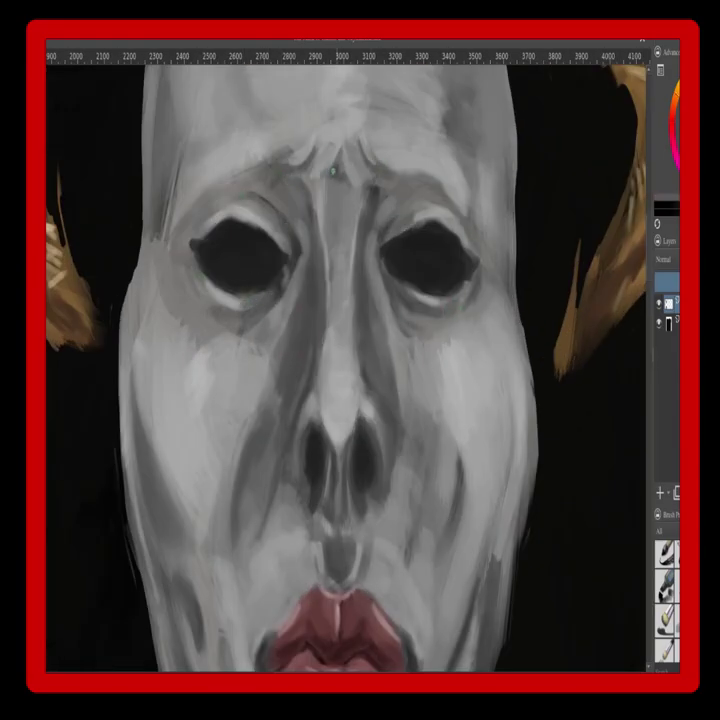
scroll(338, 330, "down", 5)
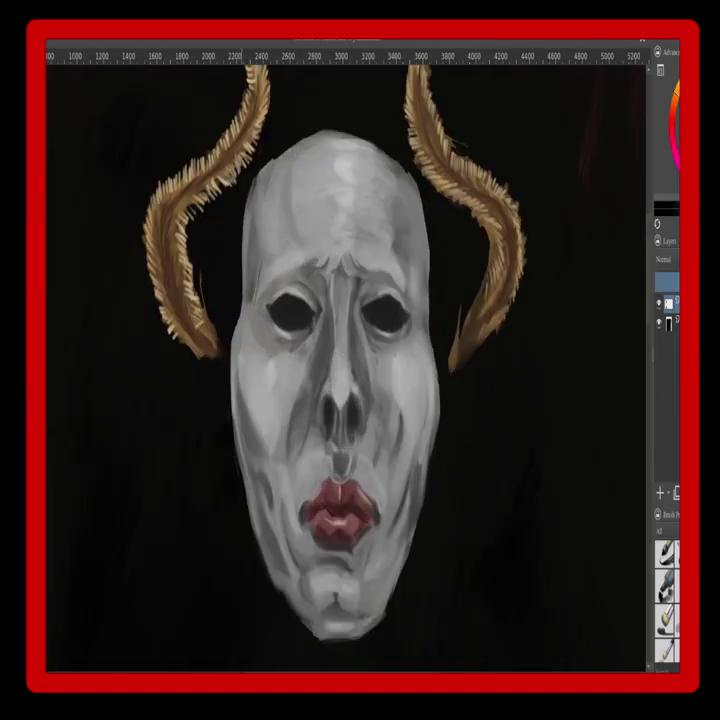
scroll(341, 248, "down", 5)
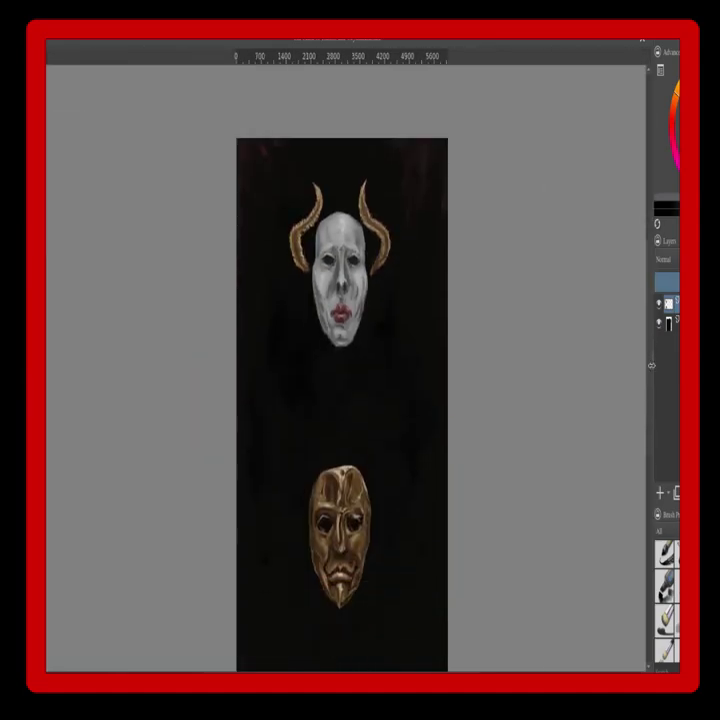
Switch to the background layer and sample the dark colour near the painting's lower edge
left_click_drag(650, 354, 651, 378)
left_click(669, 322)
left_click(265, 641, "ctrl")
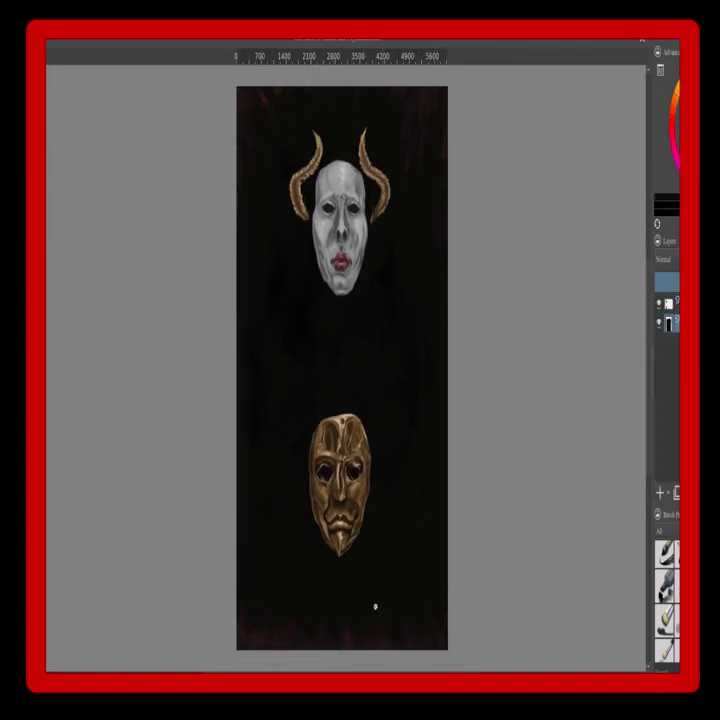
Switch from the background layer to the masks layer to work on the horned grey mask
key("ctrl+plus")
key("ctrl+plus")
key("ctrl+plus")
key("ctrl+plus")
left_click(669, 303)
left_click_drag(648, 375, 648, 303)
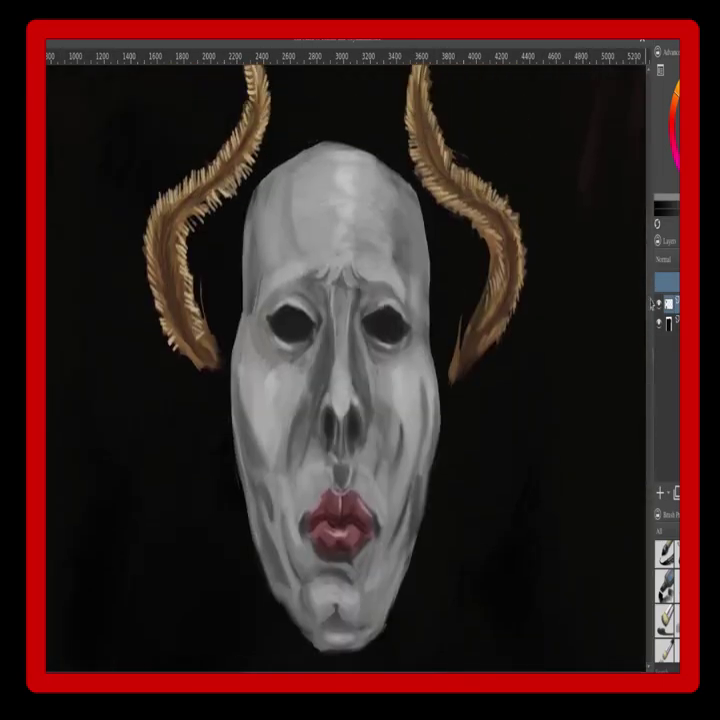
scroll(185, 350, "down", 5)
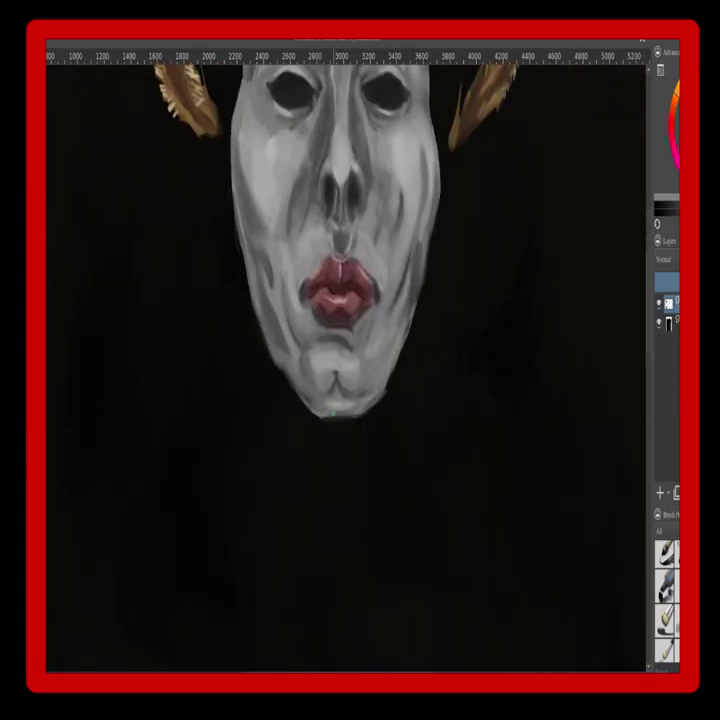
Sample a colour from the centre of the grey mask's upper lip
scroll(340, 300, "up", 2)
scroll(340, 360, "up", 3)
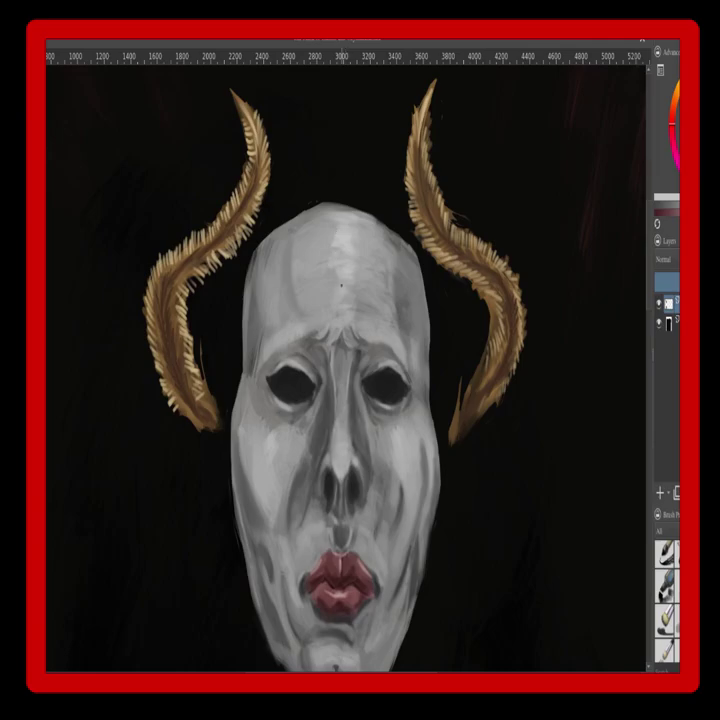
scroll(341, 370, "down", 1)
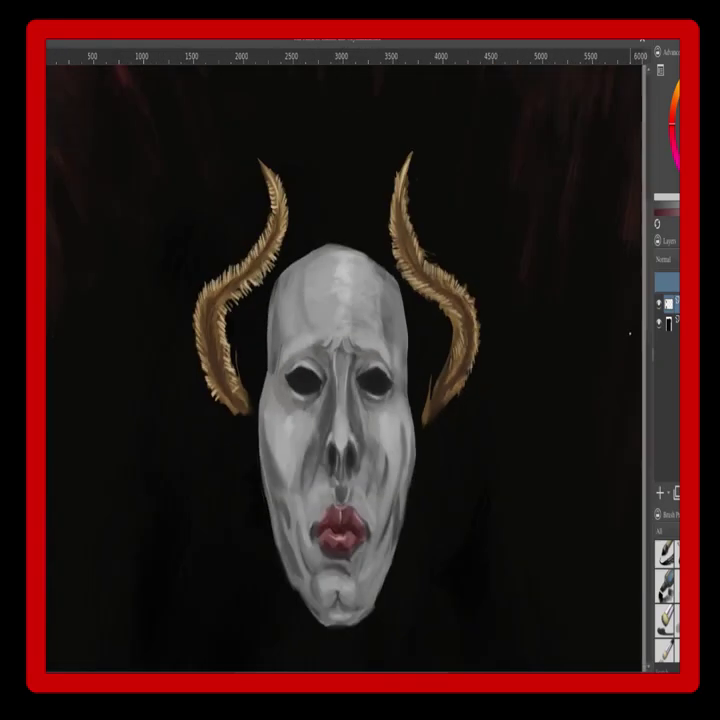
scroll(339, 590, "up", 4)
left_click(338, 266, "ctrl")
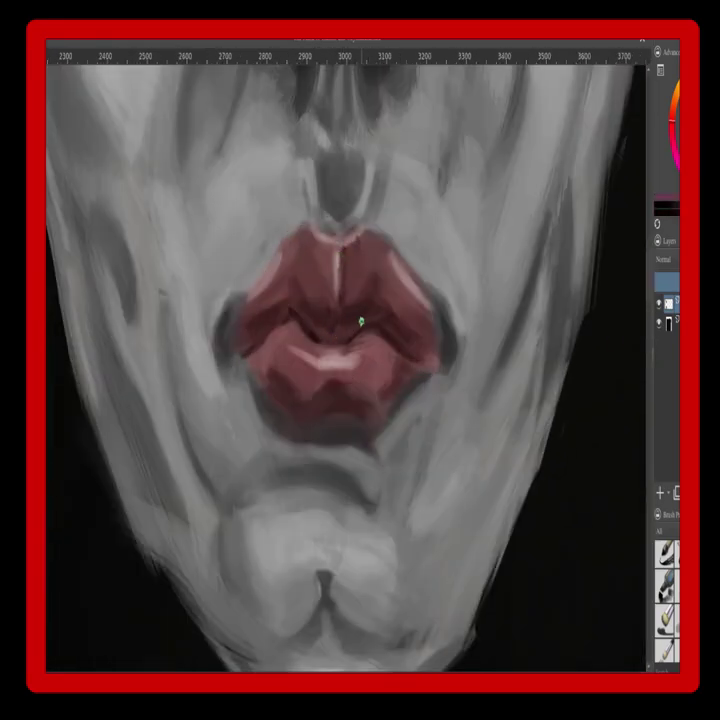
scroll(296, 386, "down", 1)
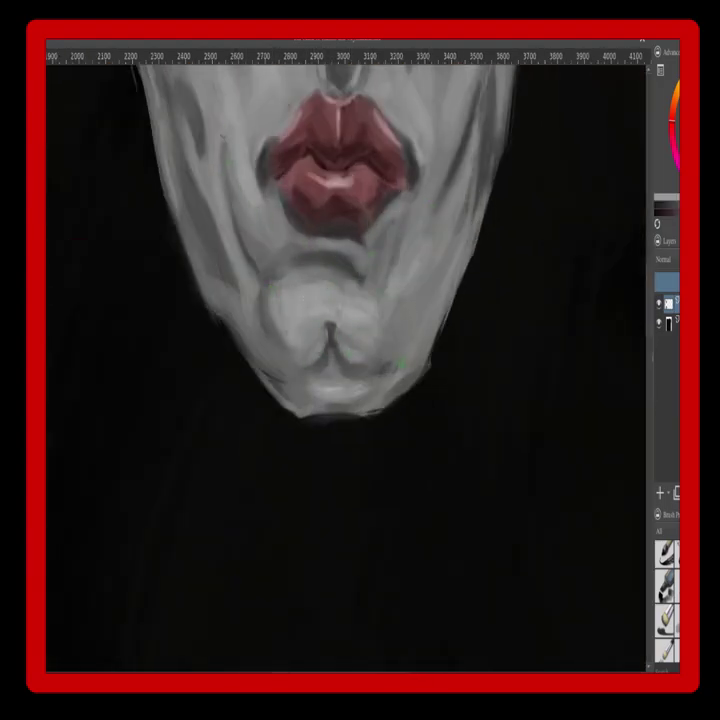
scroll(345, 323, "down", 5)
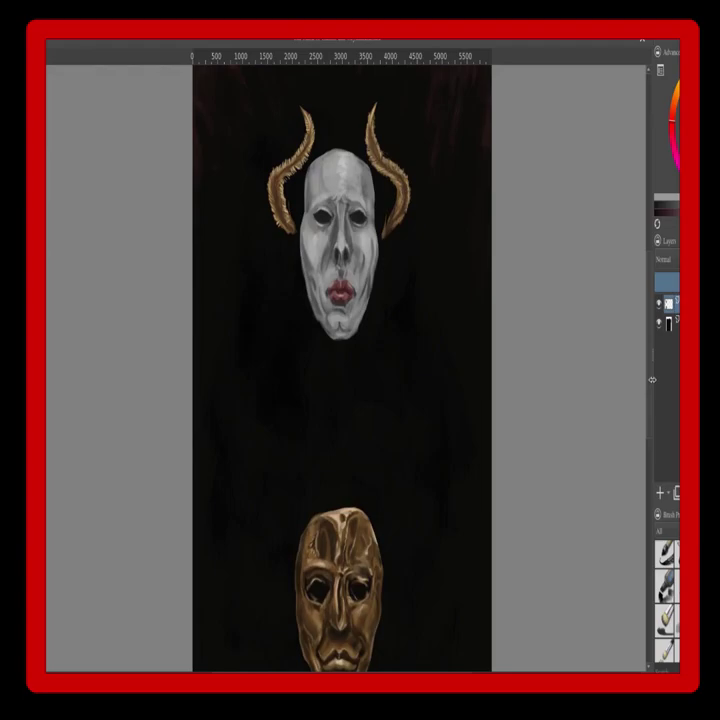
Move the grey and bronze masks together slightly to the right on the dark canvas
scroll(337, 112, "up", 3)
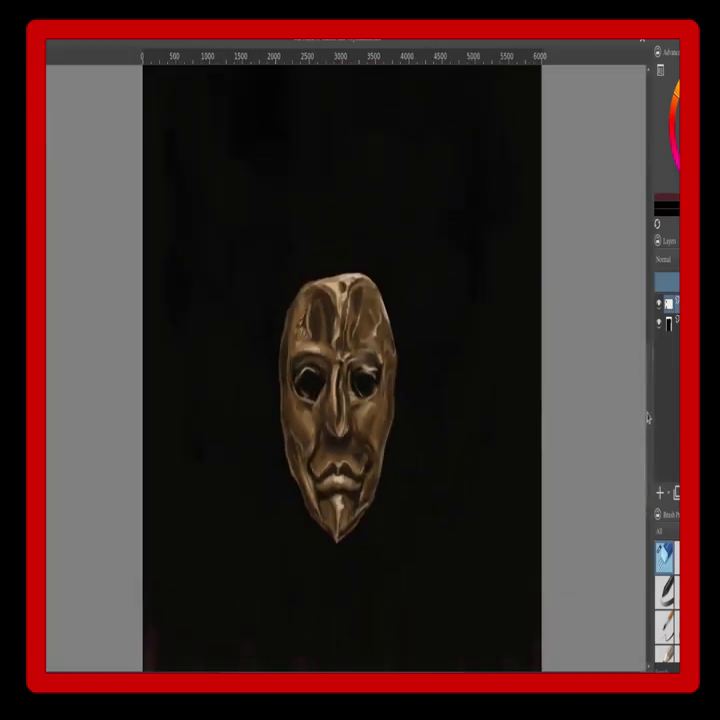
key("minus")
left_click_drag(648, 418, 647, 396)
key("t")
left_click_drag(503, 321, 507, 323)
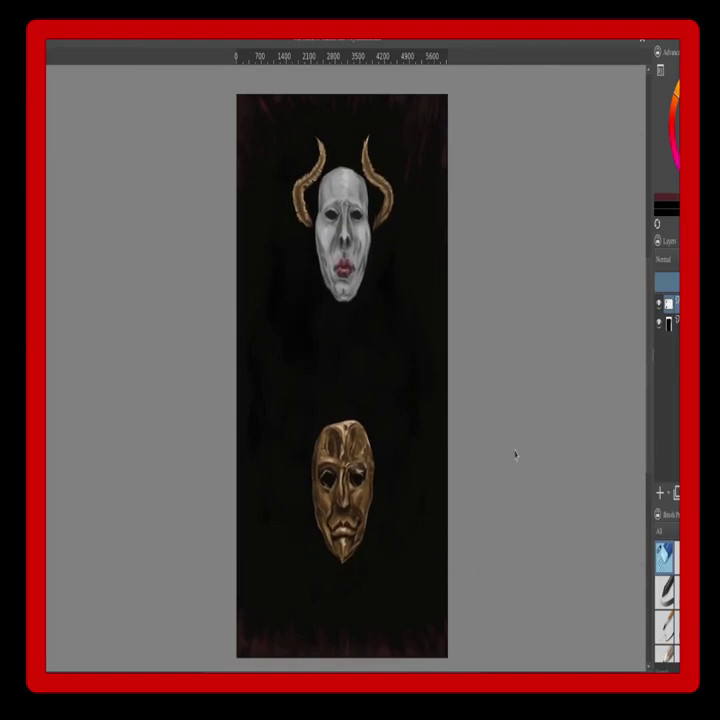